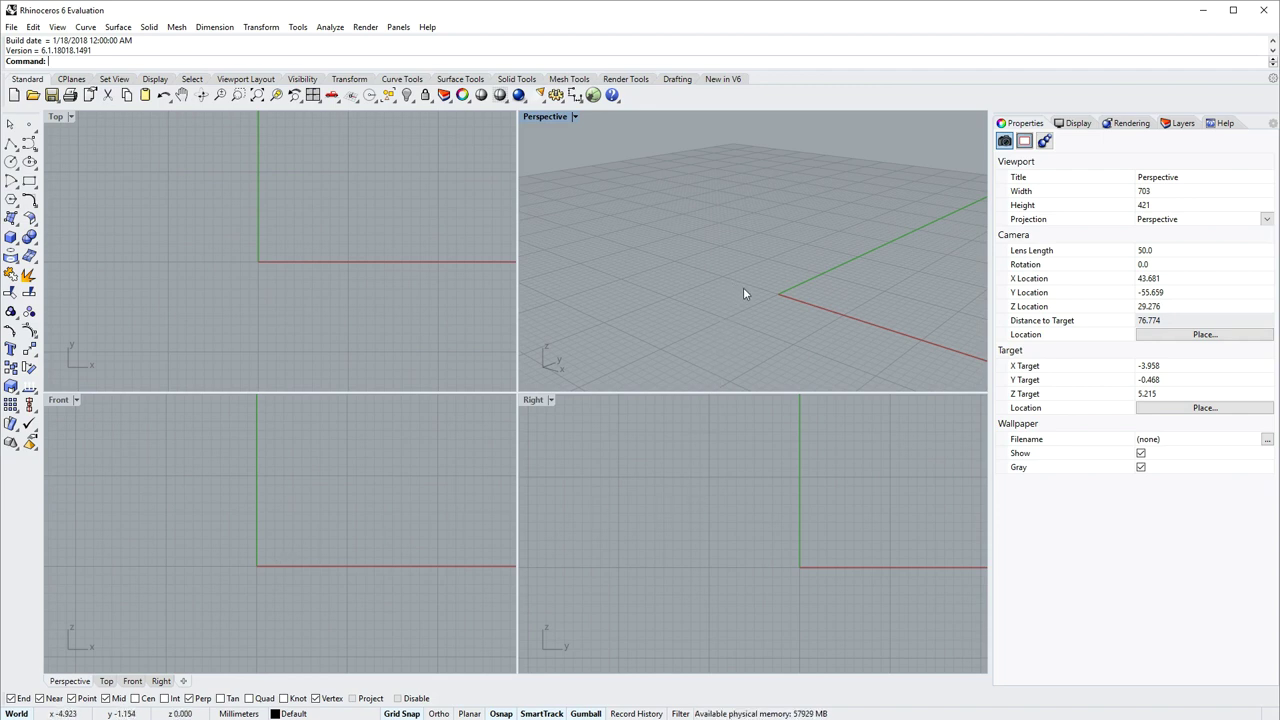
Step: Orbit and zoom the Perspective view, then pan the Top, Front and Right views
right_drag(690, 298, 660, 297)
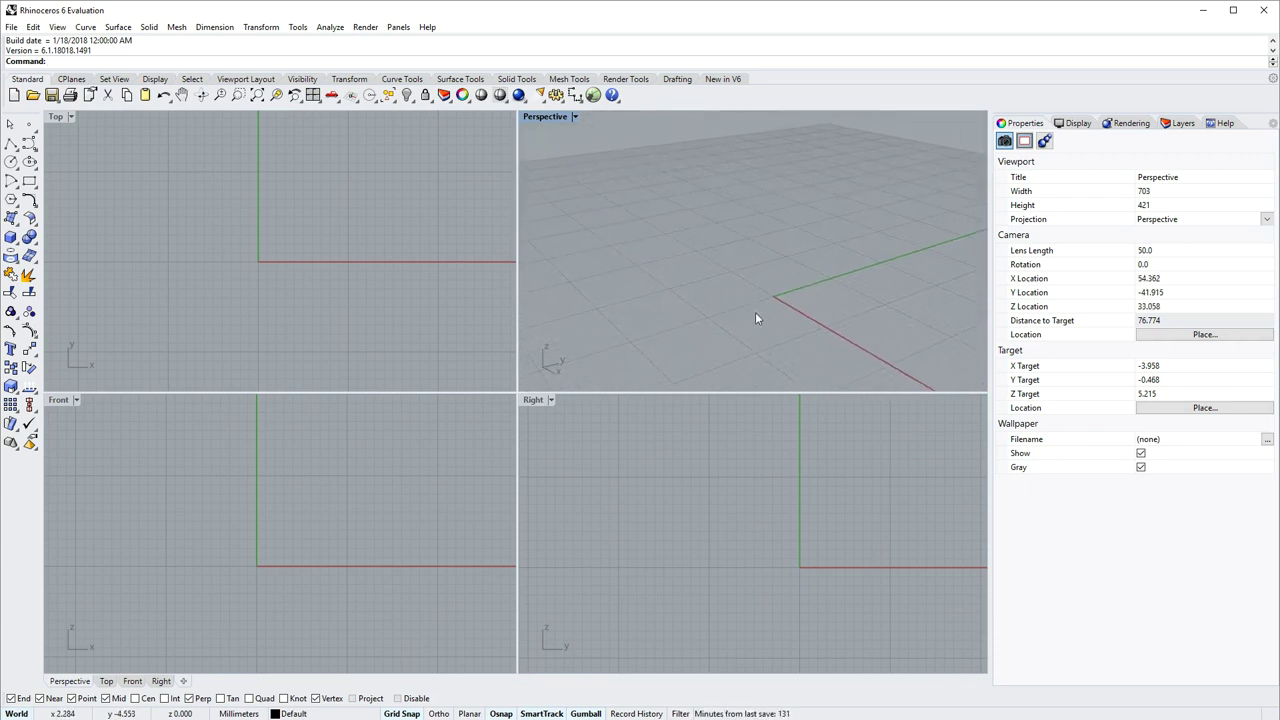
mouse_move(760, 286)
ctrl+right_down()
mouse_move(763, 314)
mouse_move(771, 249)
mouse_move(745, 323)
mouse_move(774, 260)
mouse_move(883, 263)
mouse_move(710, 262)
mouse_move(760, 263)
ctrl+right_up()
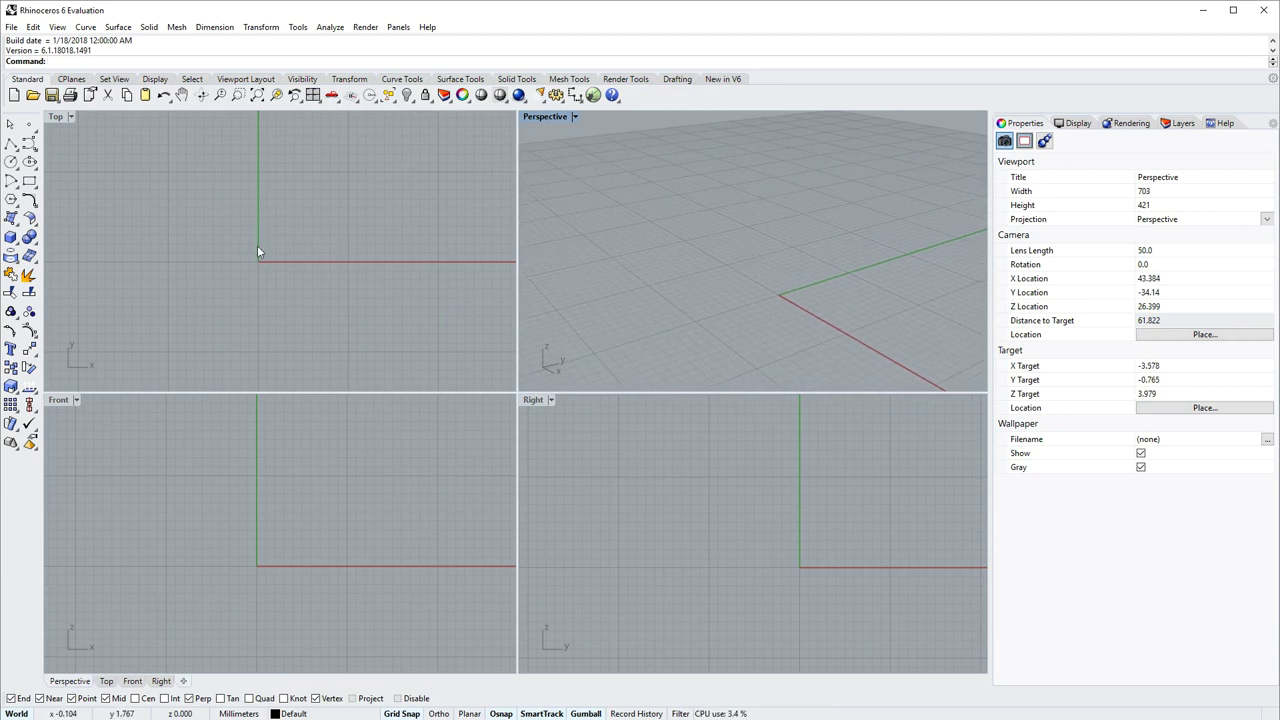
mouse_move(236, 249)
right_down()
mouse_move(331, 257)
mouse_move(206, 257)
mouse_move(329, 260)
mouse_move(257, 257)
right_up()
right_drag(274, 500, 283, 520)
mouse_move(770, 550)
right_down()
mouse_move(794, 557)
mouse_move(783, 544)
right_up()
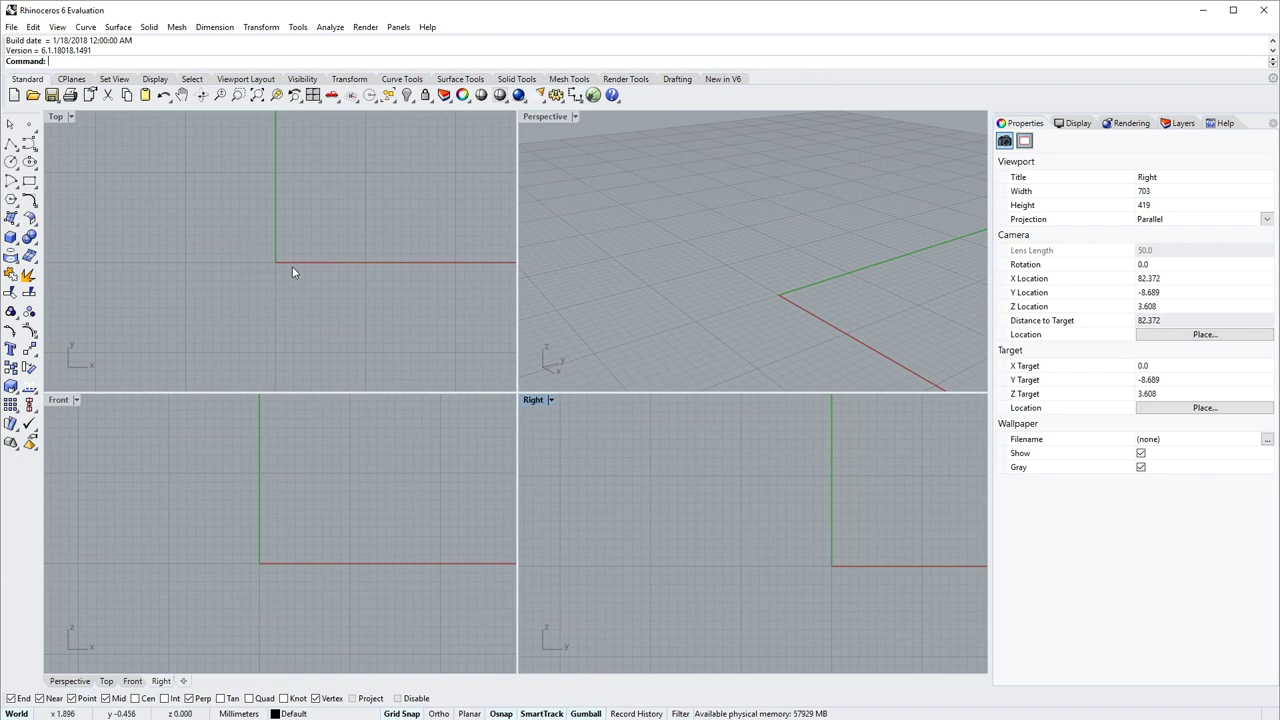
Step: Zoom the Top and Front views slightly and make Perspective the active view
mouse_move(287, 270)
ctrl+right_down()
mouse_move(303, 243)
mouse_move(285, 294)
mouse_move(289, 237)
mouse_move(301, 270)
ctrl+right_up()
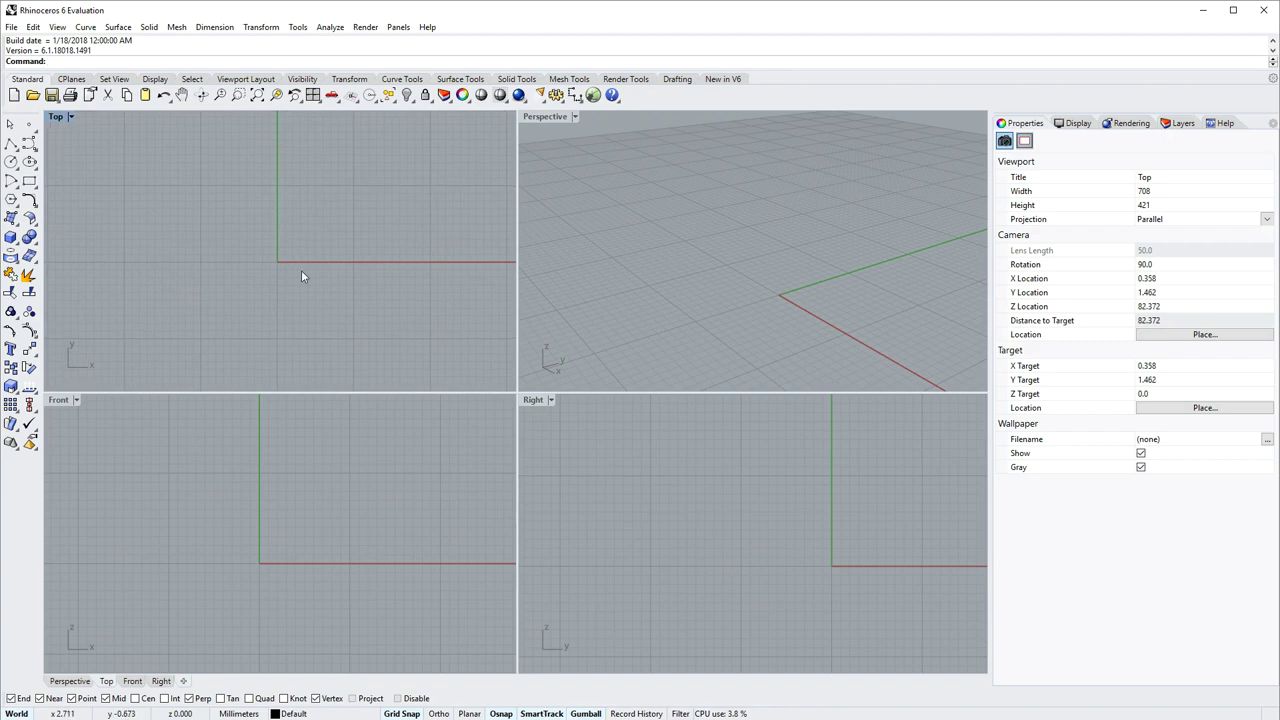
ctrl+right_drag(345, 472, 345, 460)
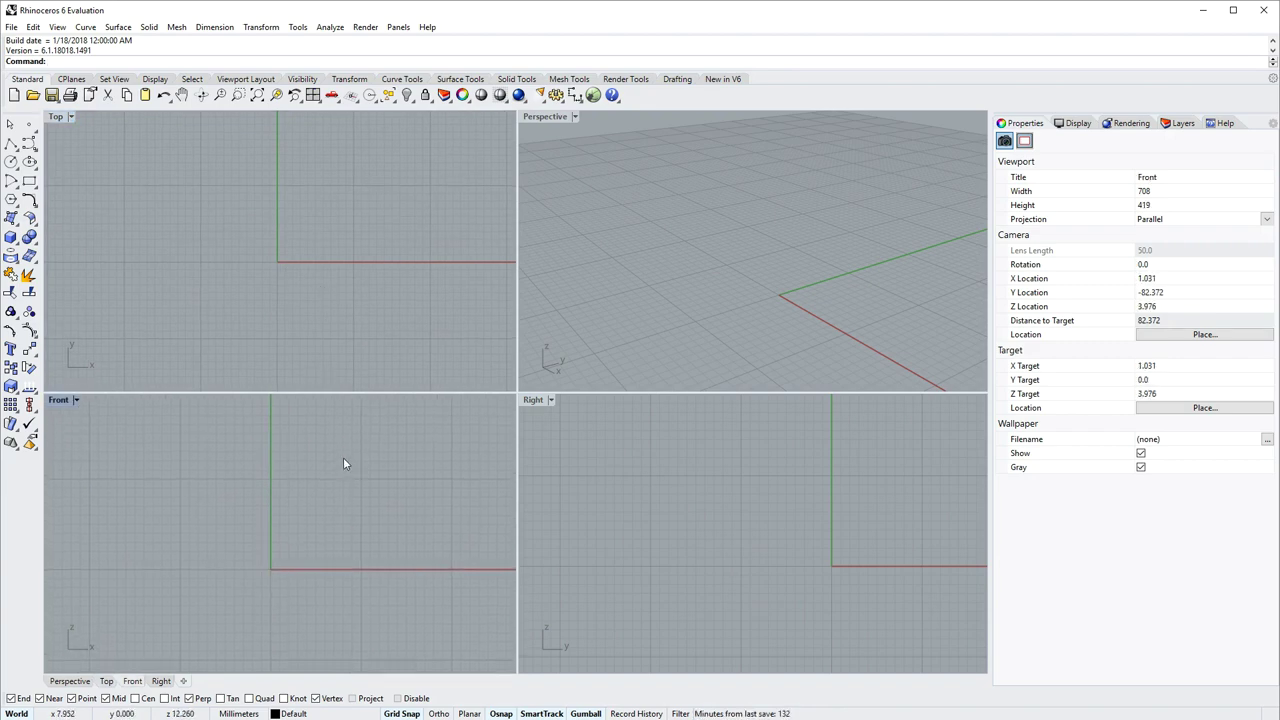
click(627, 195)
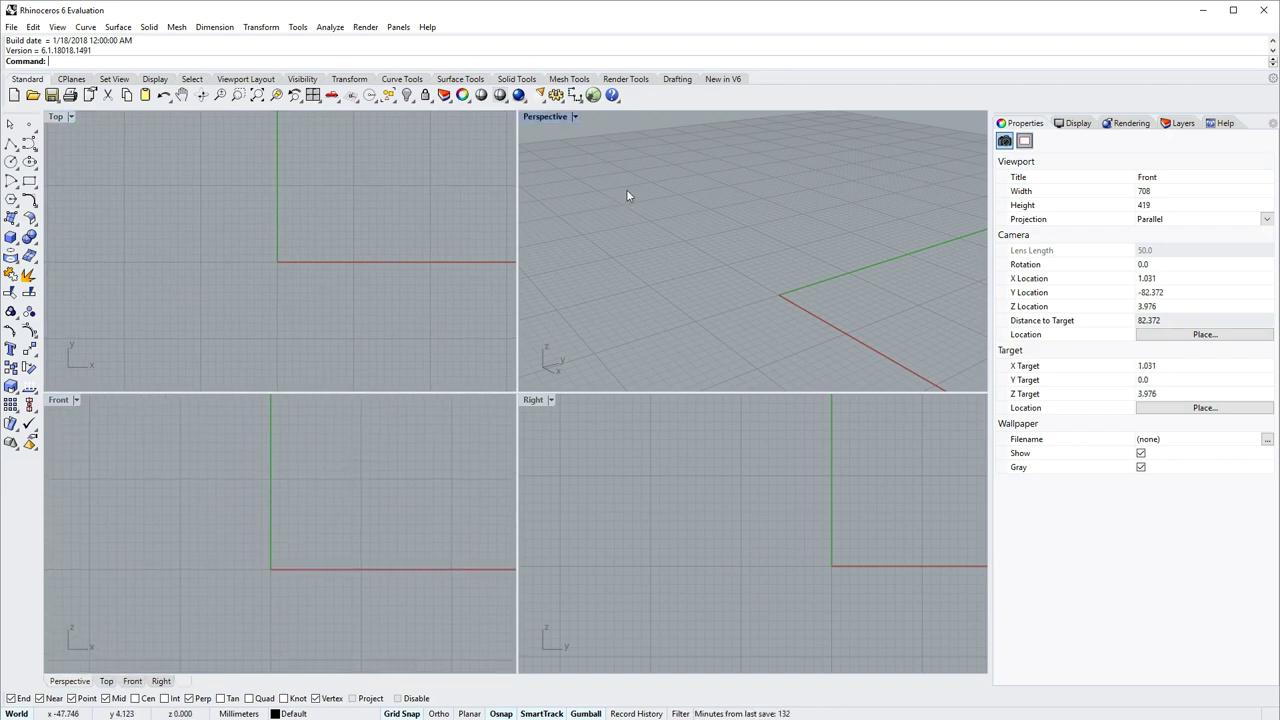
Step: Maximize the Perspective viewport and flip through the Top, Front, Right and Perspective tabs
double_click(545, 117)
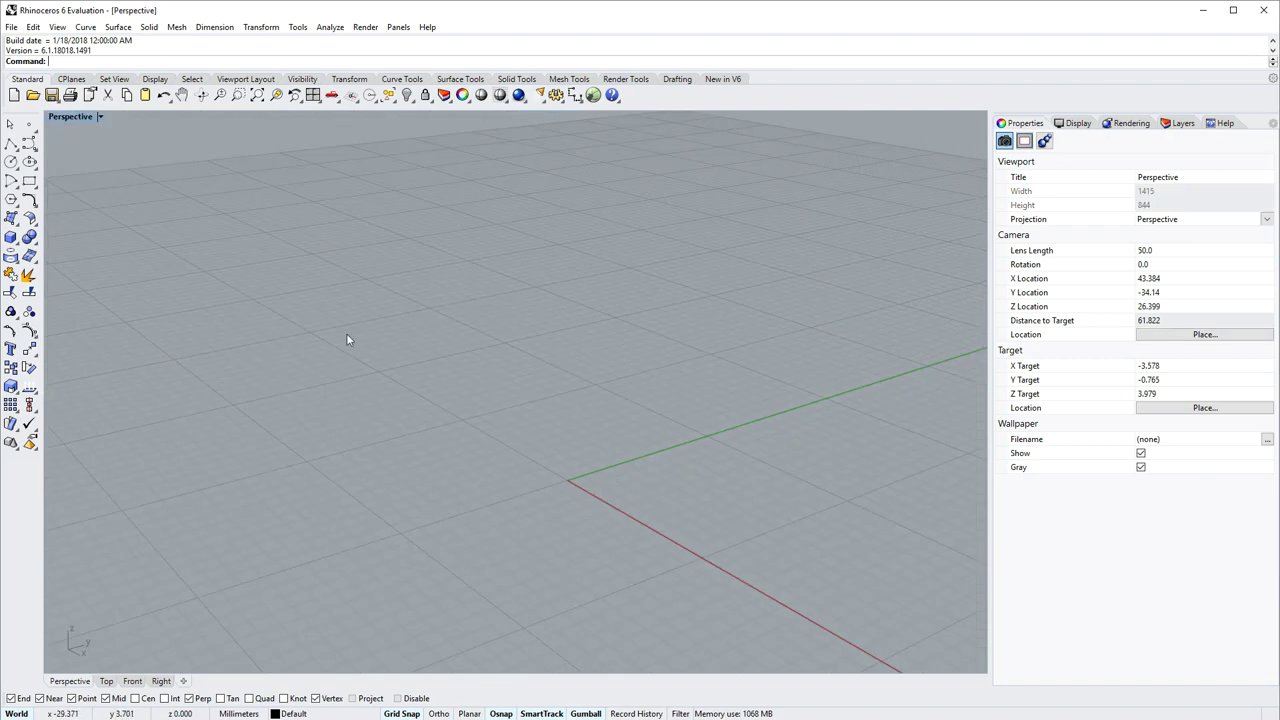
click(106, 681)
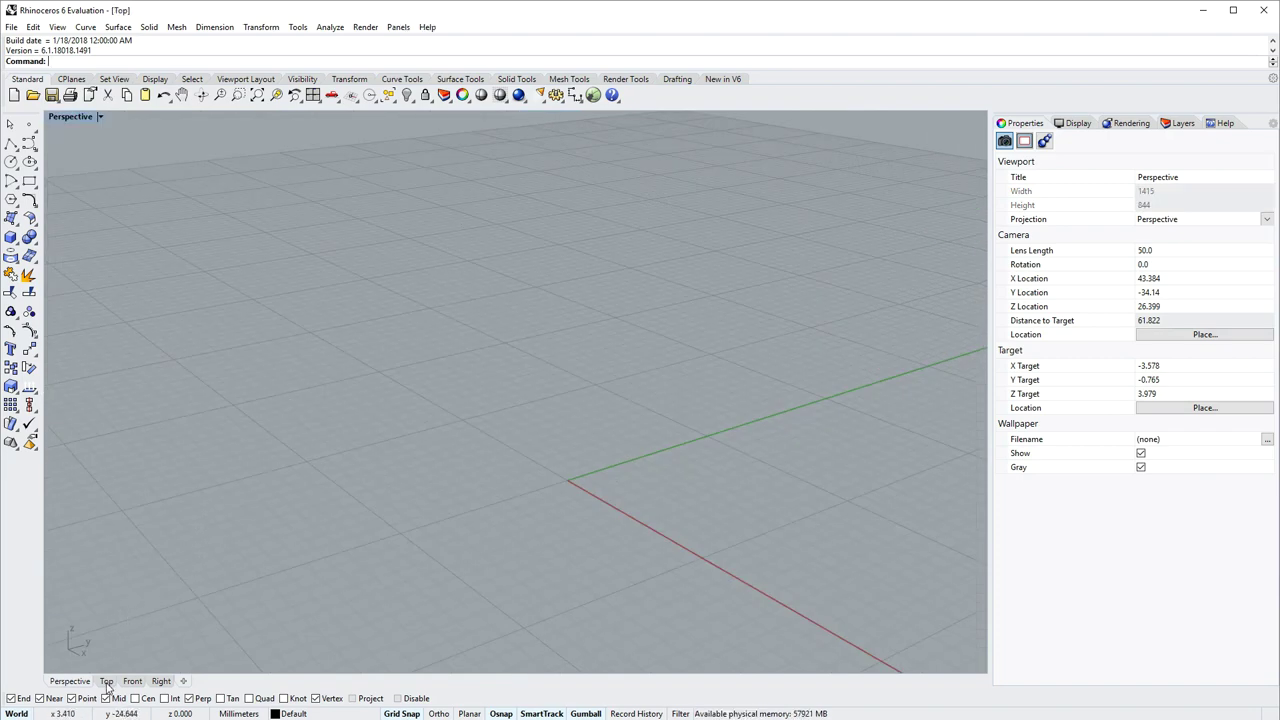
click(132, 681)
click(160, 681)
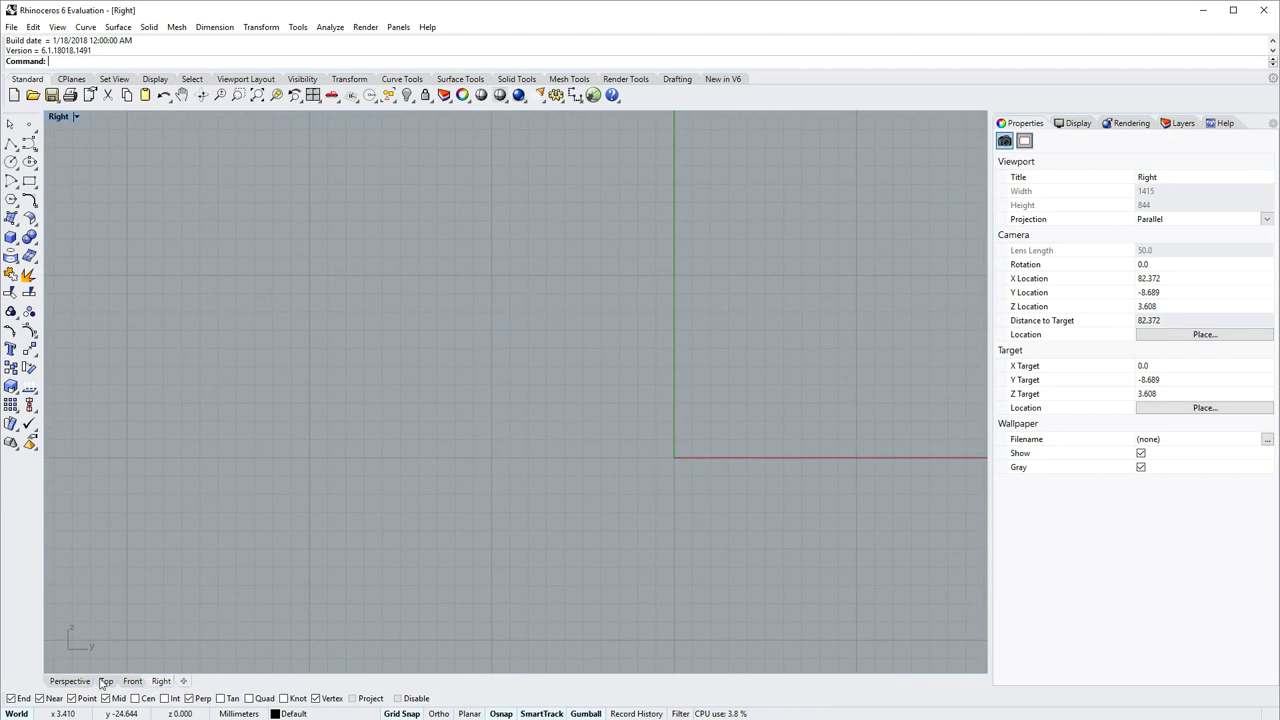
click(70, 681)
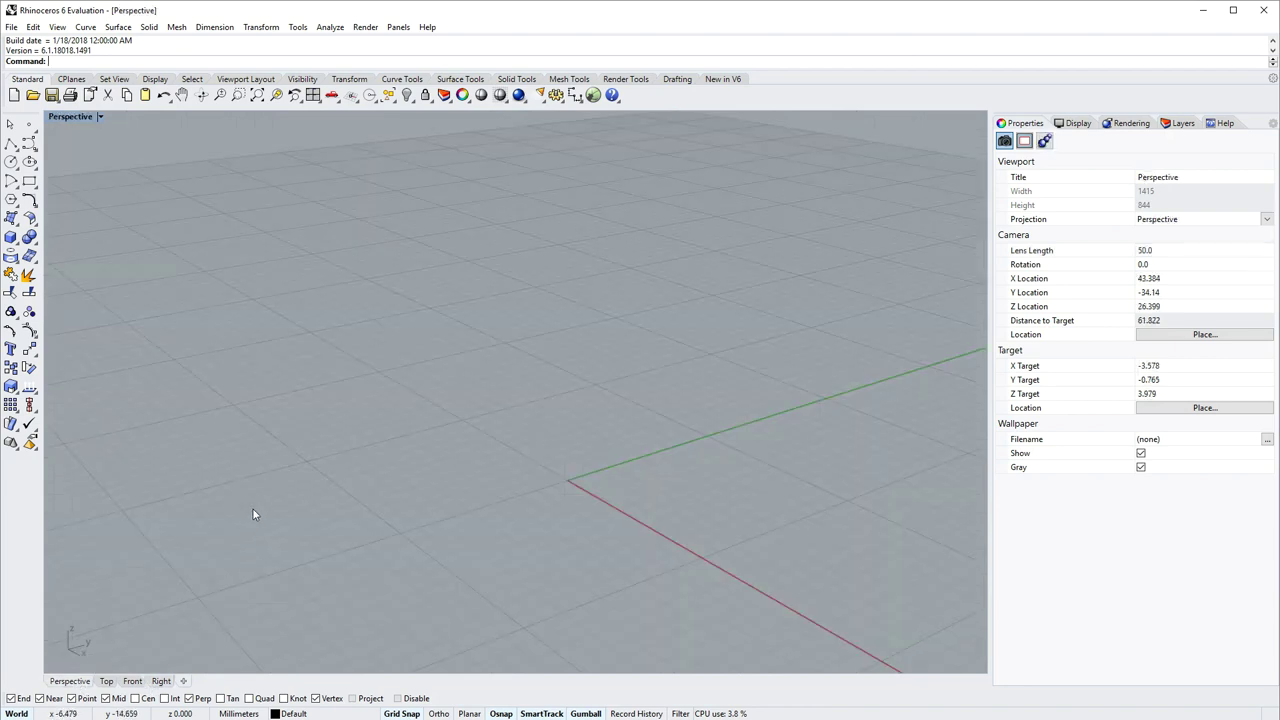
Step: Cycle the maximized view with Ctrl+Tab and pan Perspective to recentre the origin
key(ctrl+Tab)
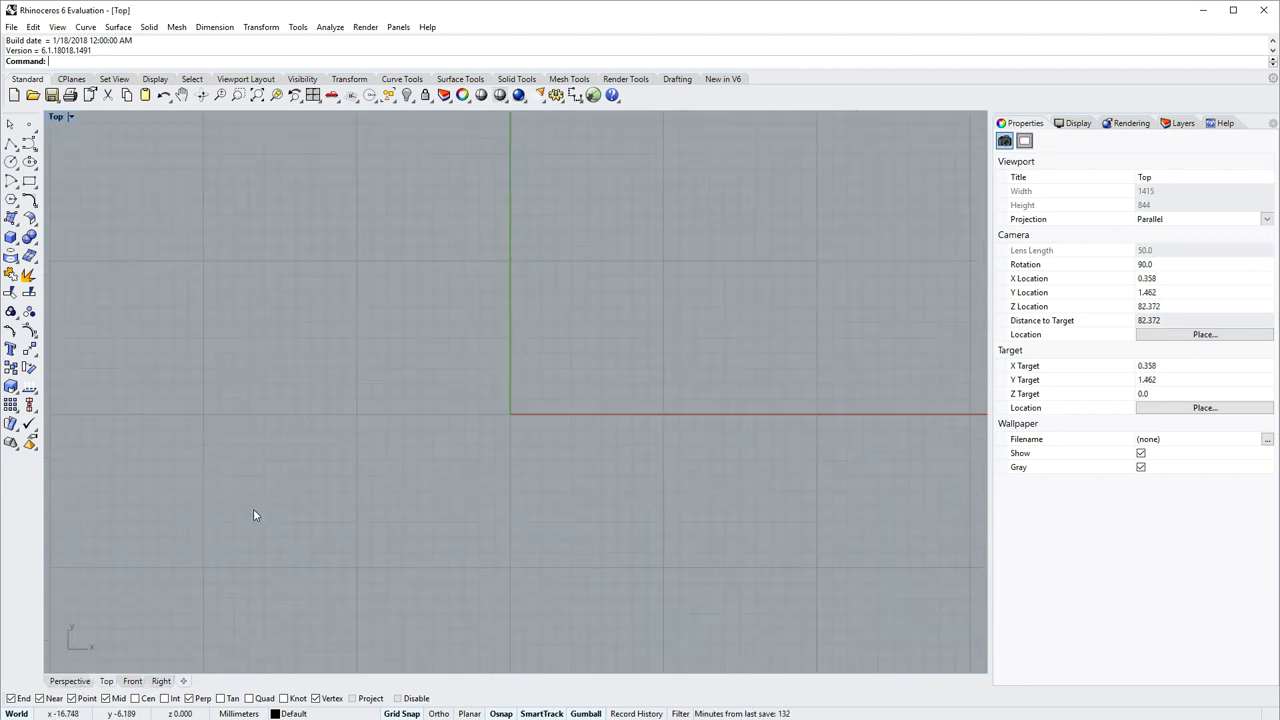
key(ctrl+Tab)
key(ctrl+Tab)
key(ctrl+Tab)
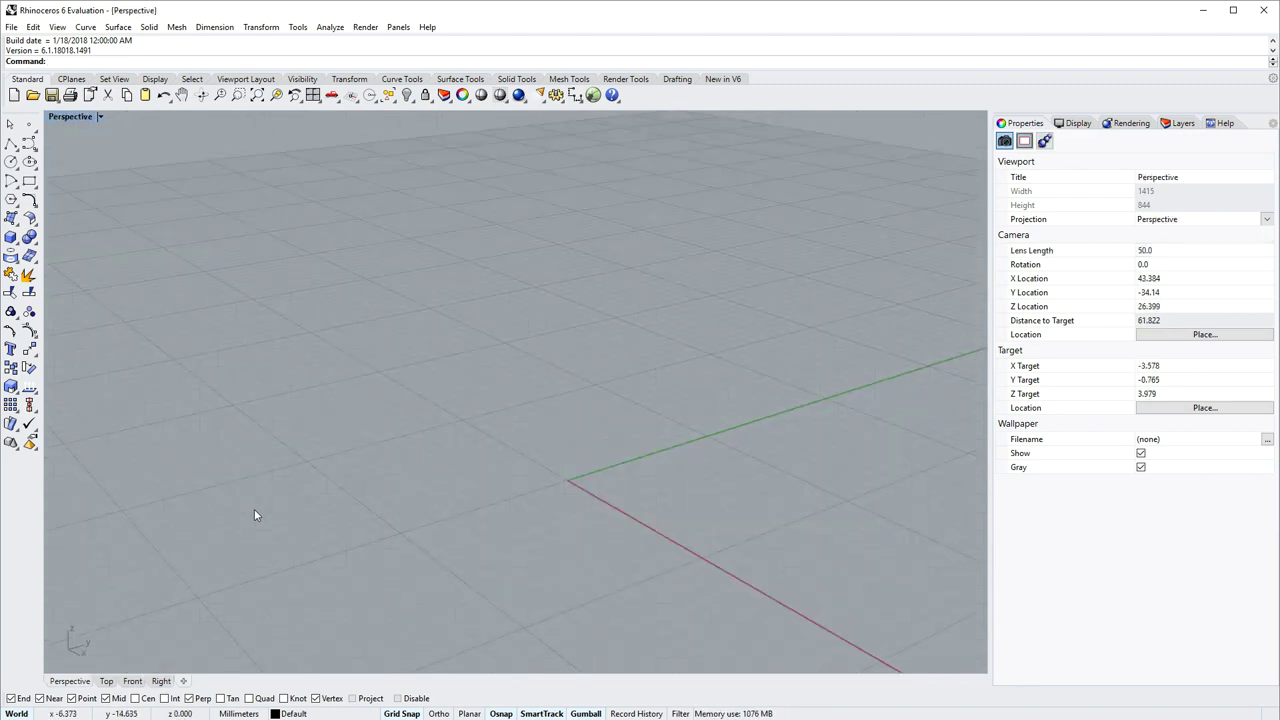
shift+right_drag(604, 468, 528, 411)
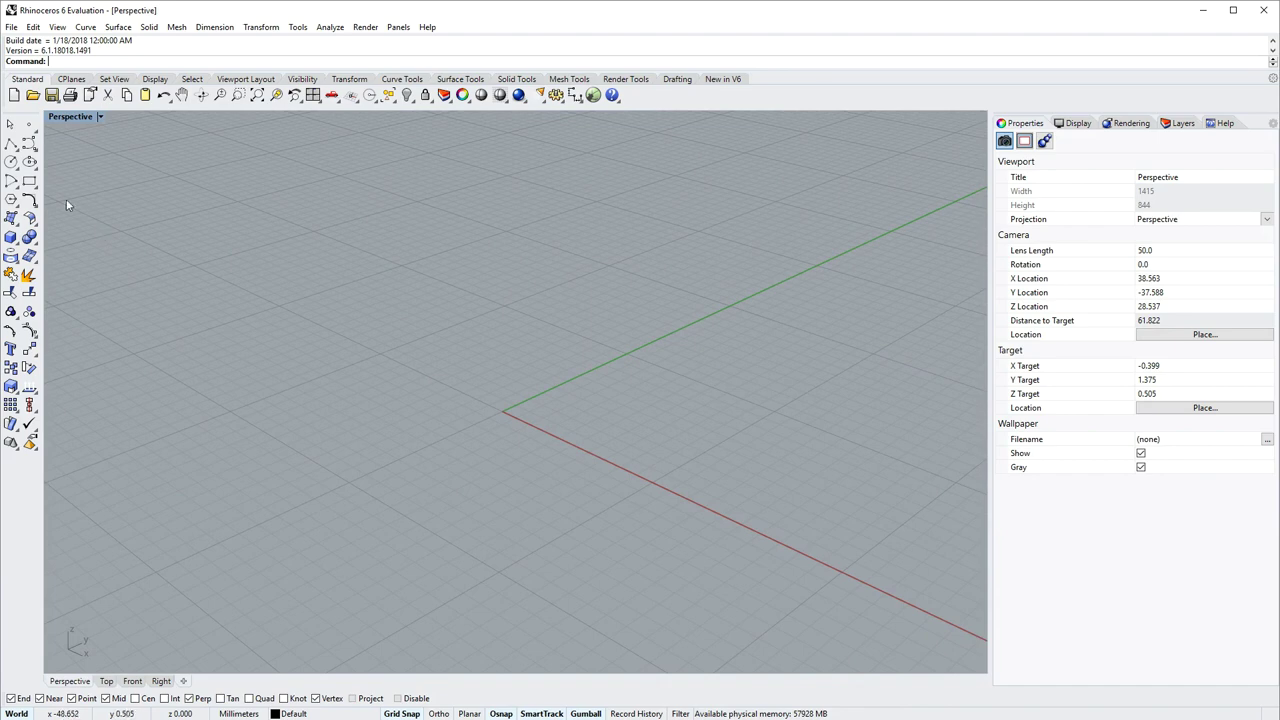
Step: Draw a rectangle on the Perspective grid from two opposite corners around the origin
click(30, 184)
click(292, 431)
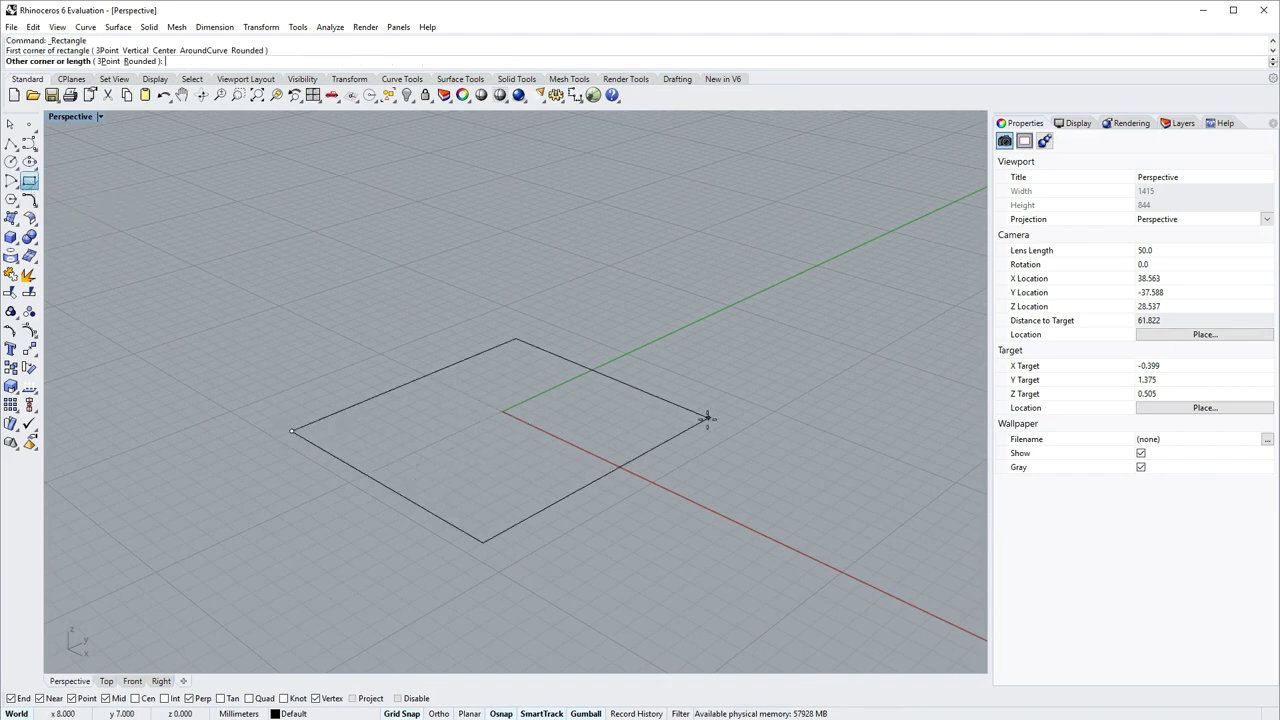
click(810, 496)
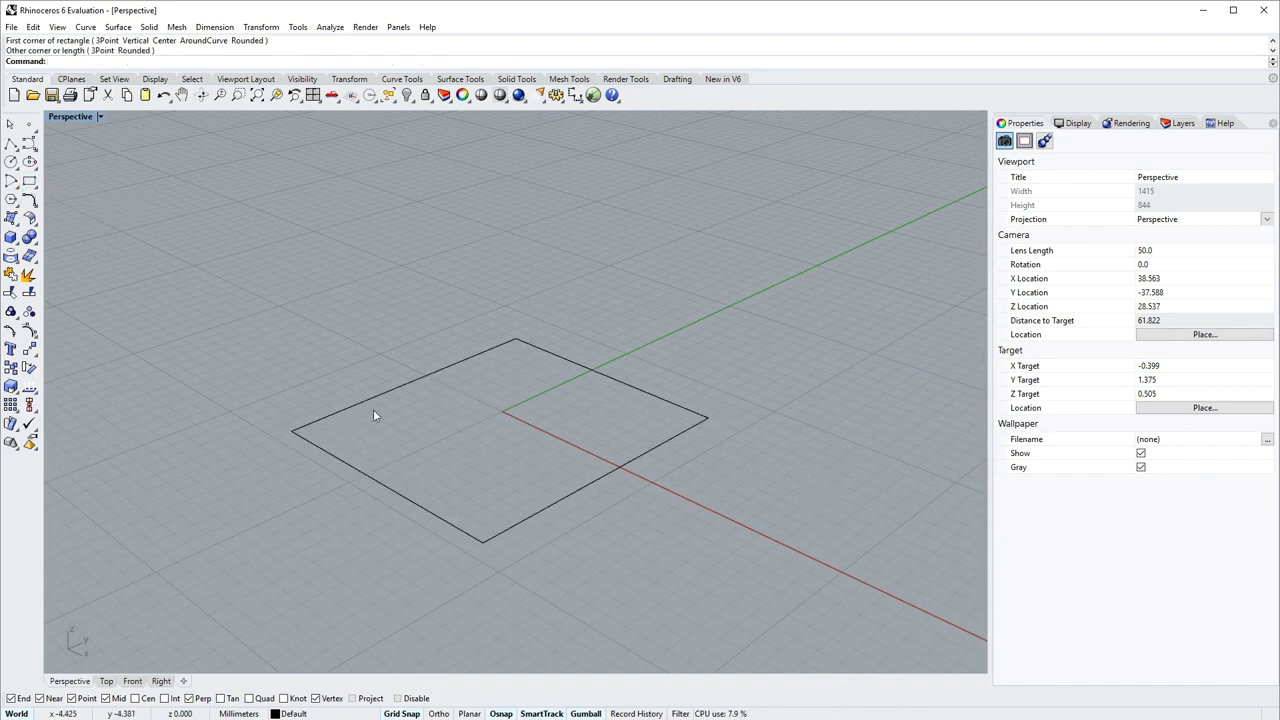
Step: Select the rectangle and a corner point, toggle the Gumball off and on, then deselect
click(347, 409)
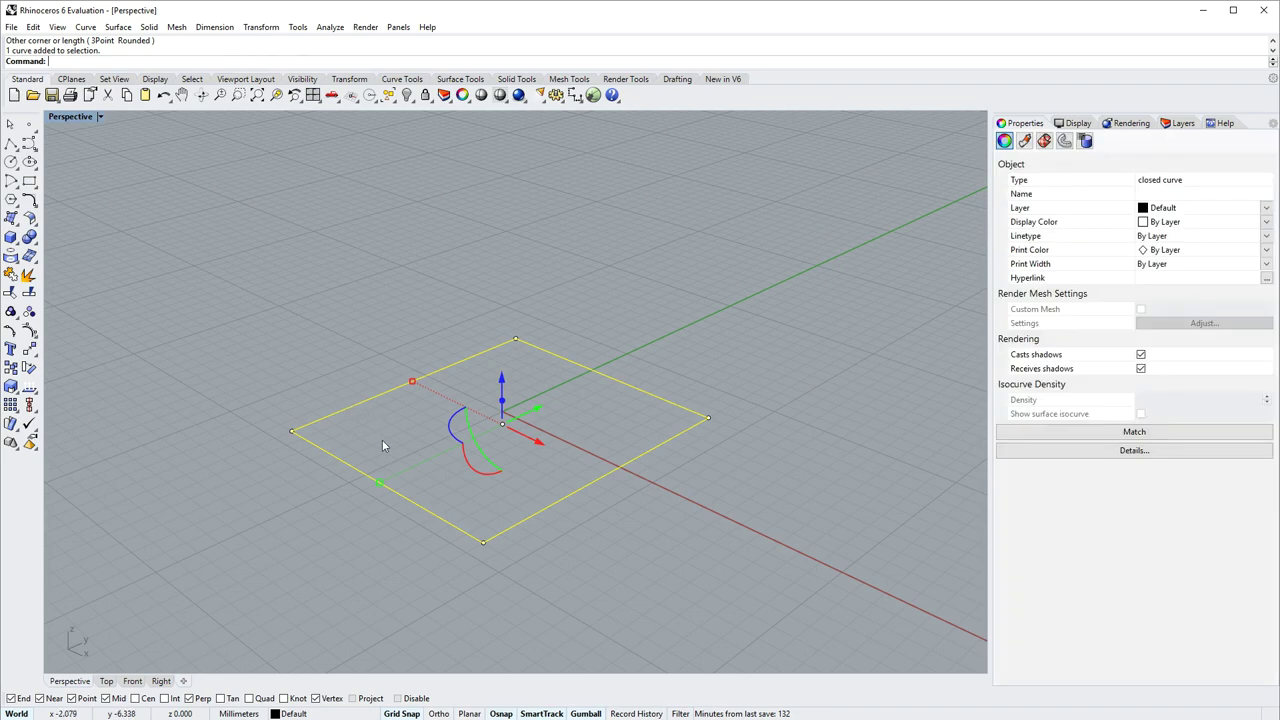
click(292, 434)
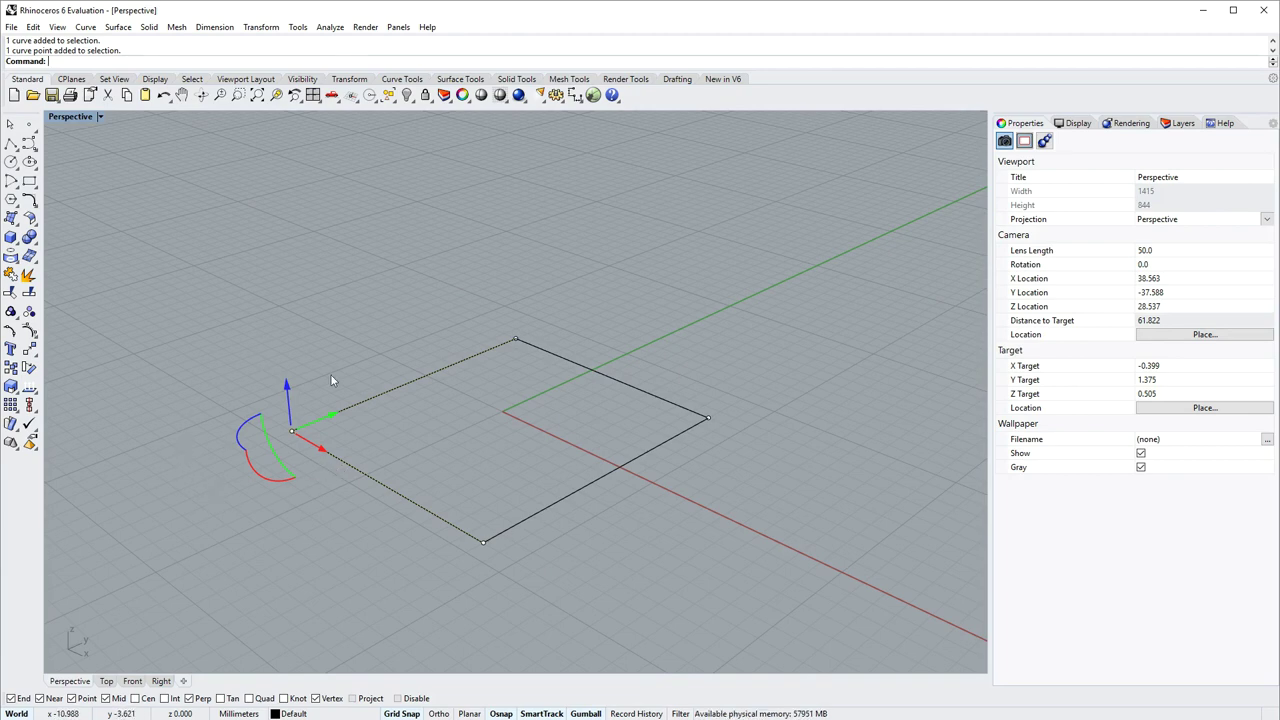
click(596, 715)
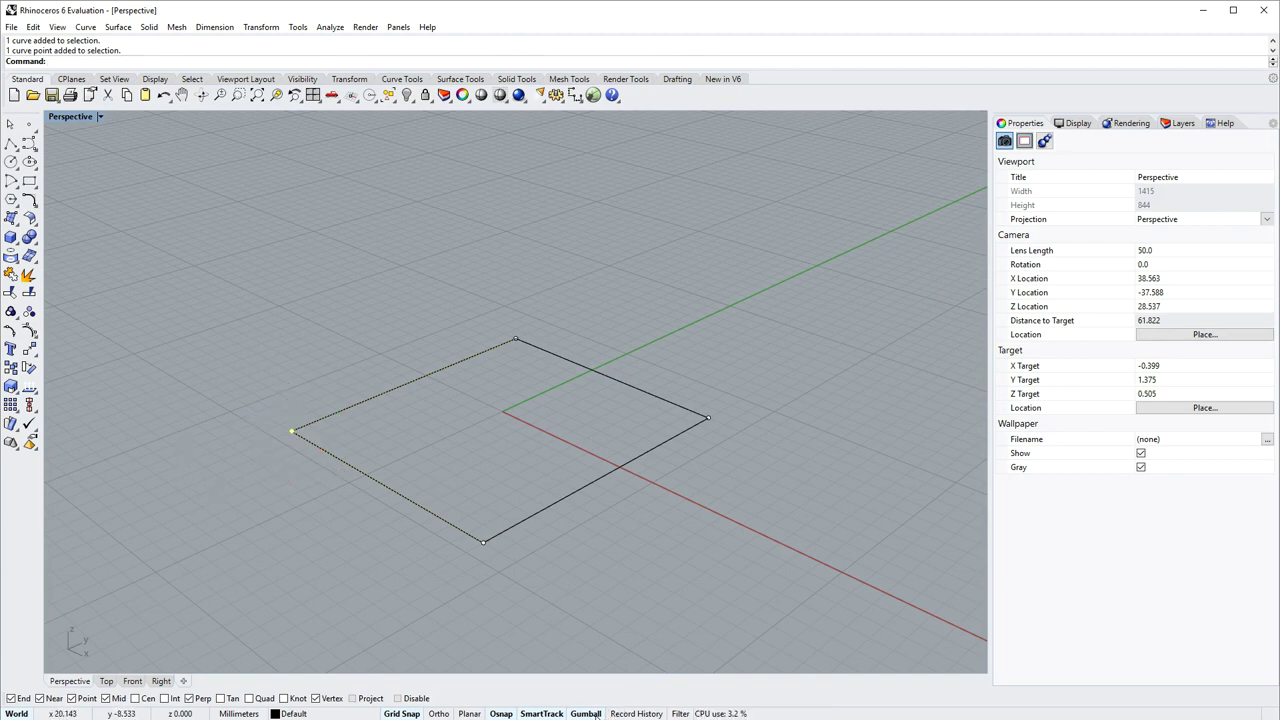
click(591, 715)
click(354, 567)
right_drag(666, 491, 649, 477)
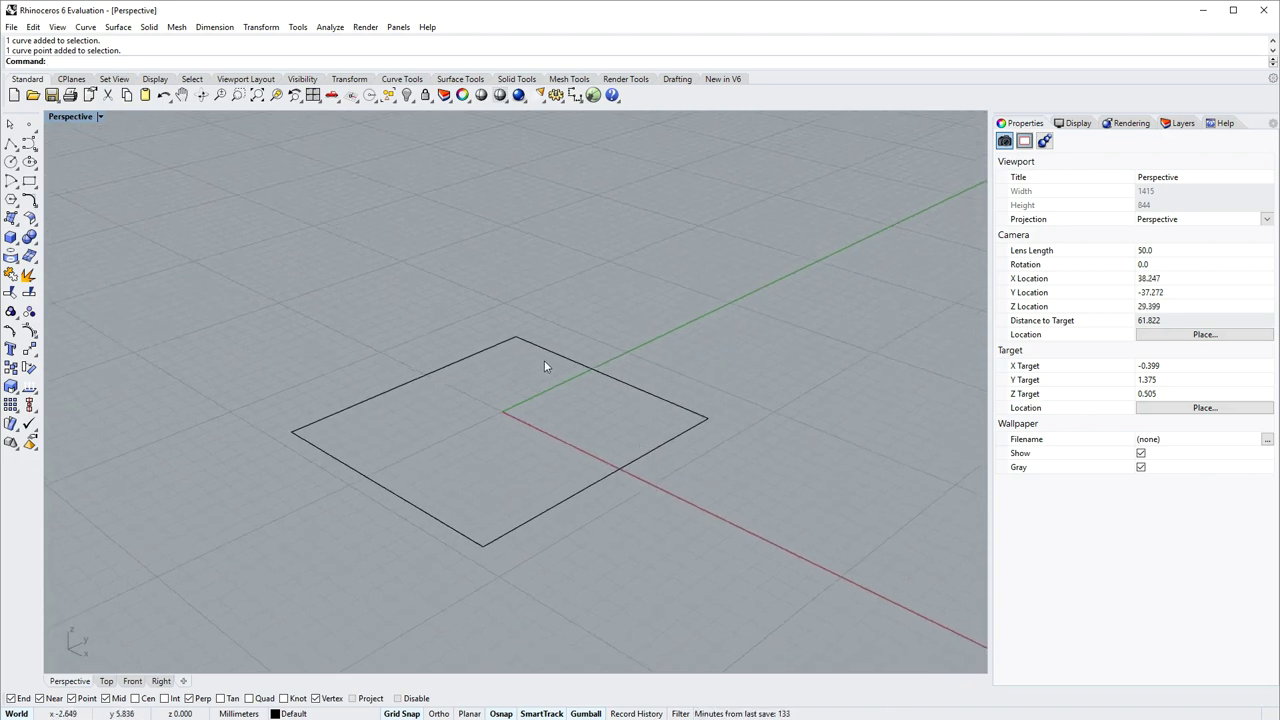
Step: Select the rectangle curve and delete it
scroll(560, 363, down, 3)
shift+right_drag(563, 371, 573, 401)
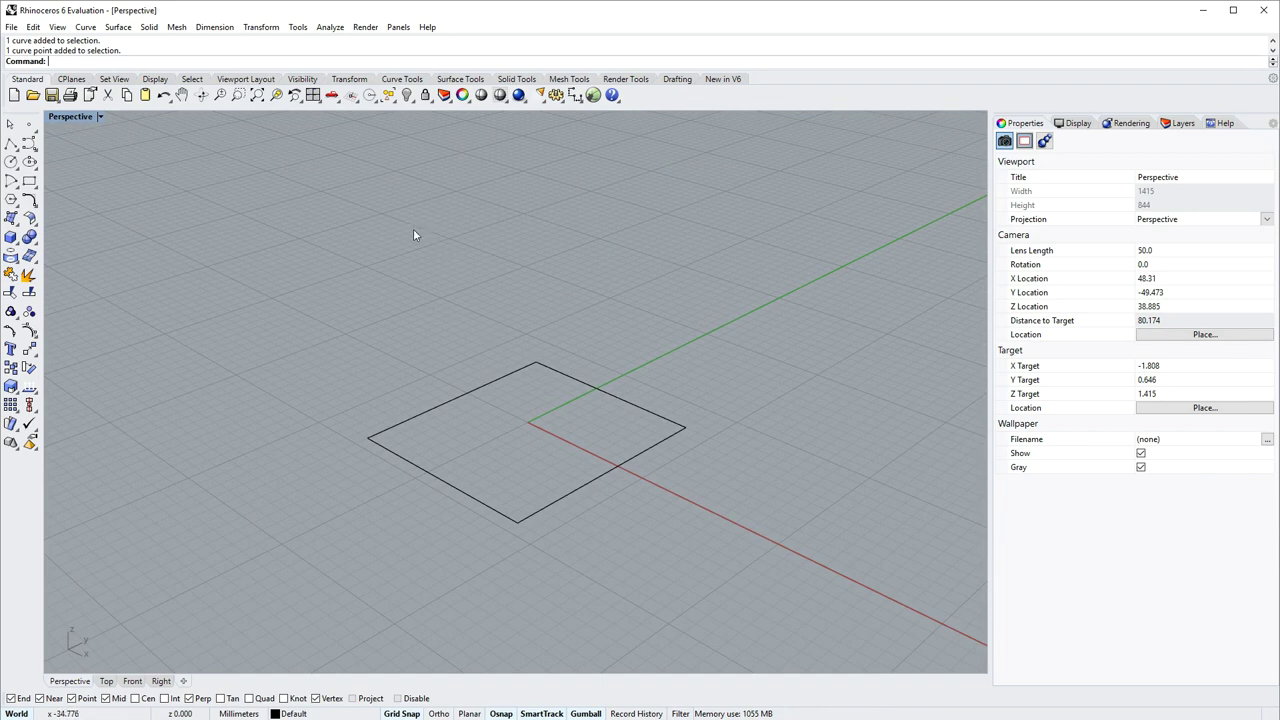
click(479, 385)
key(Delete)
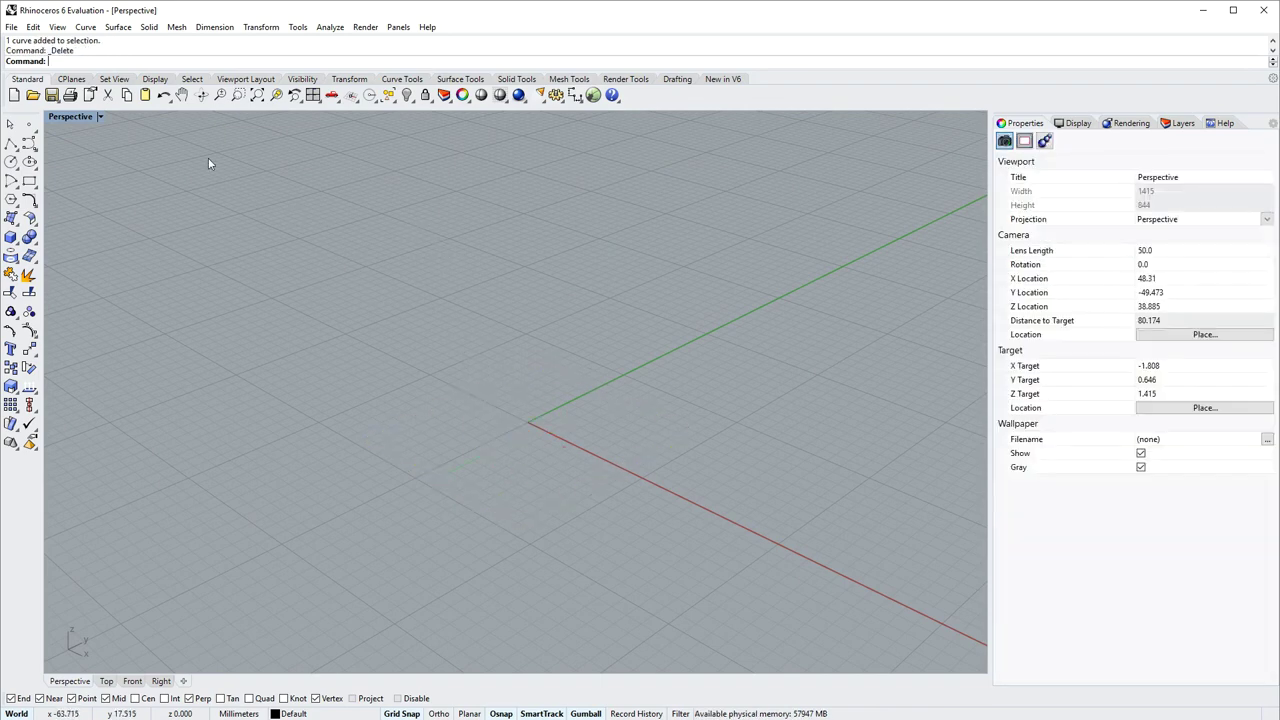
Step: Browse the Curve, Surface, Solid and Mesh Tools tabs, ending on Curve Tools
click(395, 80)
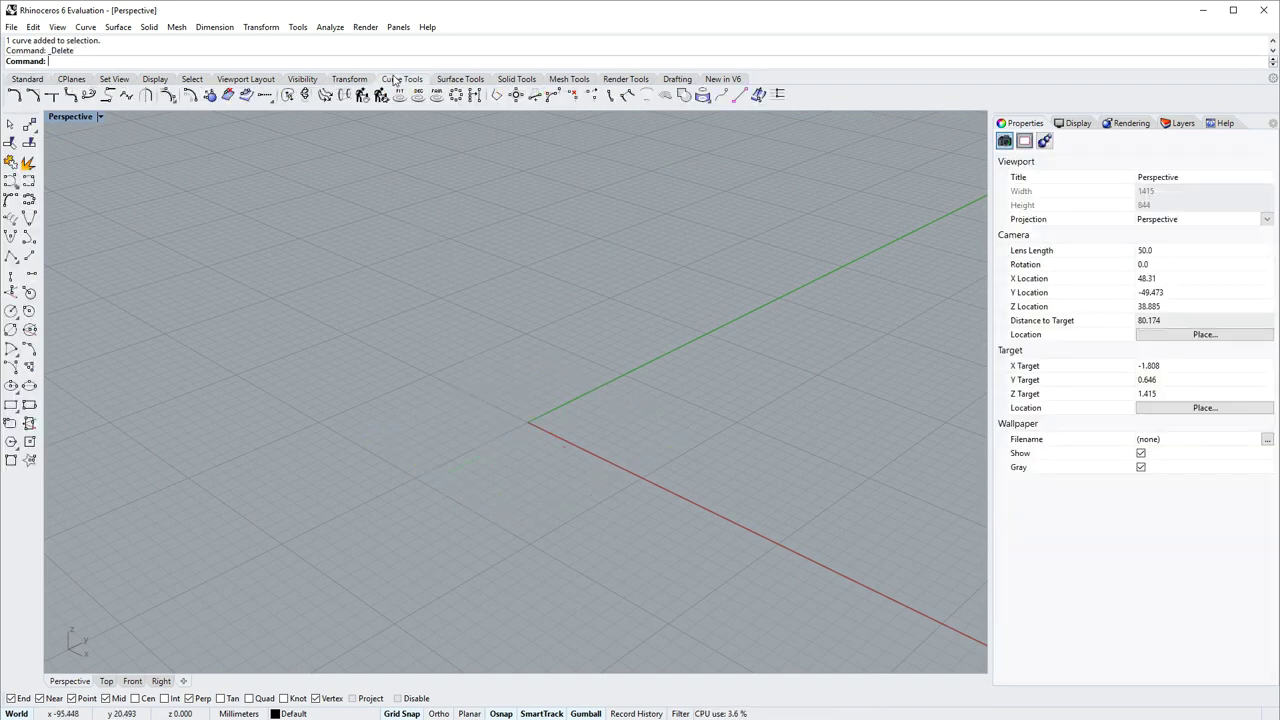
click(456, 82)
click(512, 82)
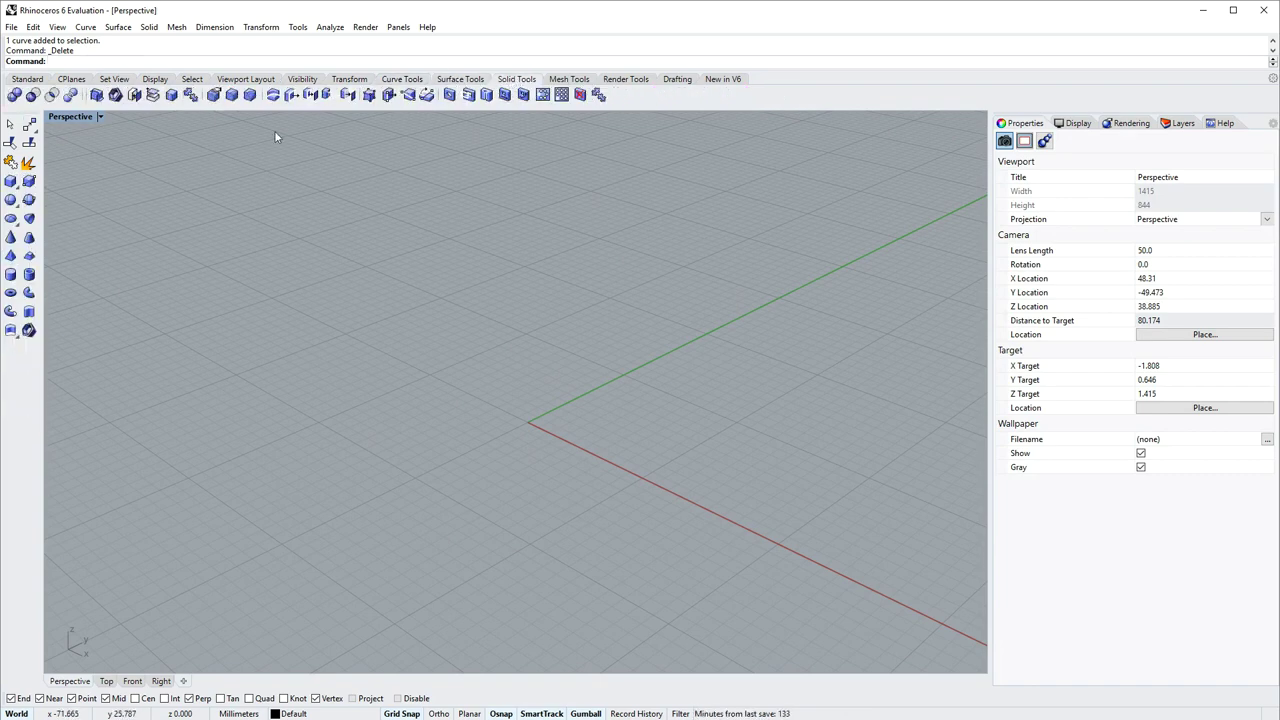
click(569, 80)
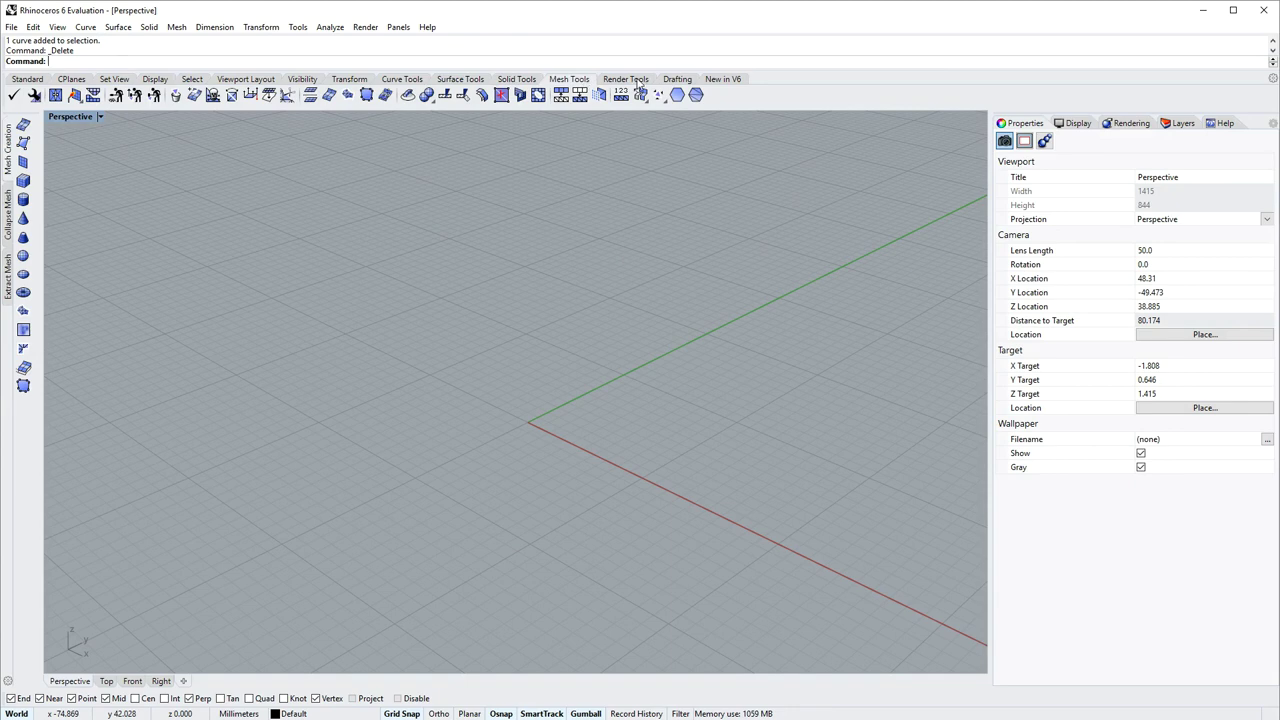
click(403, 80)
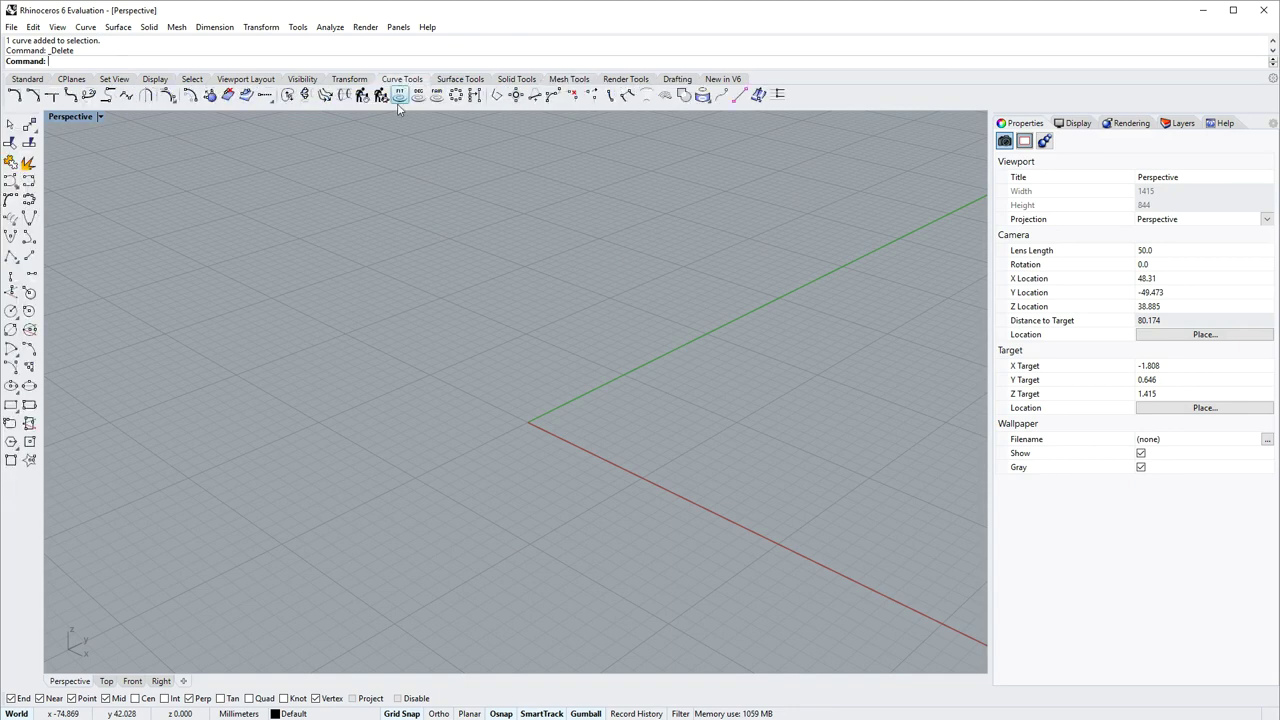
click(118, 27)
mouse_move(147, 28)
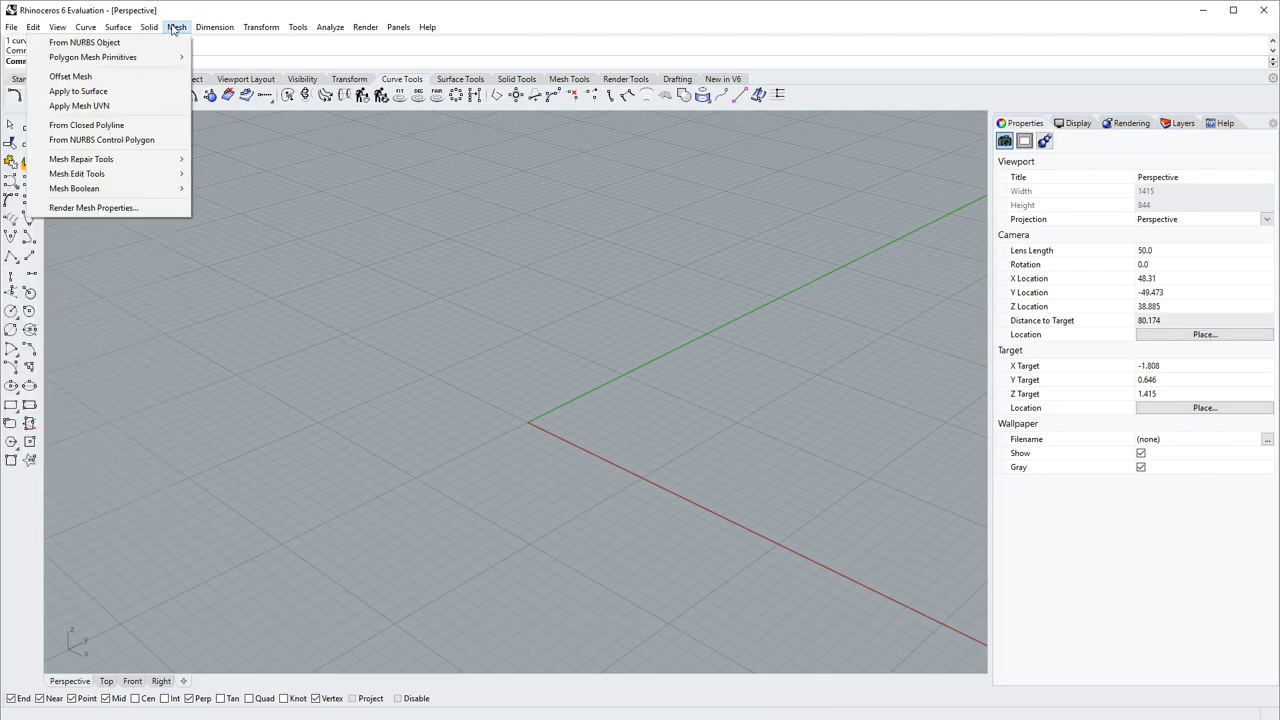
mouse_move(165, 60)
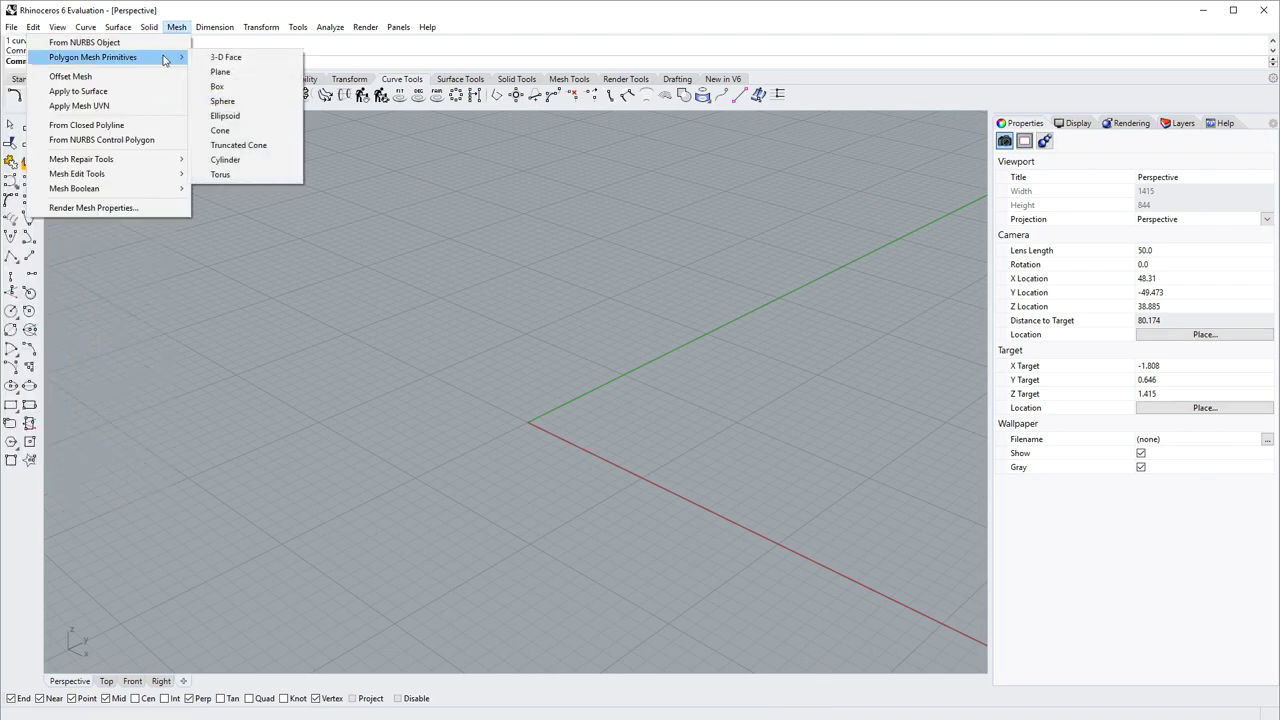
key(Escape)
key(Escape)
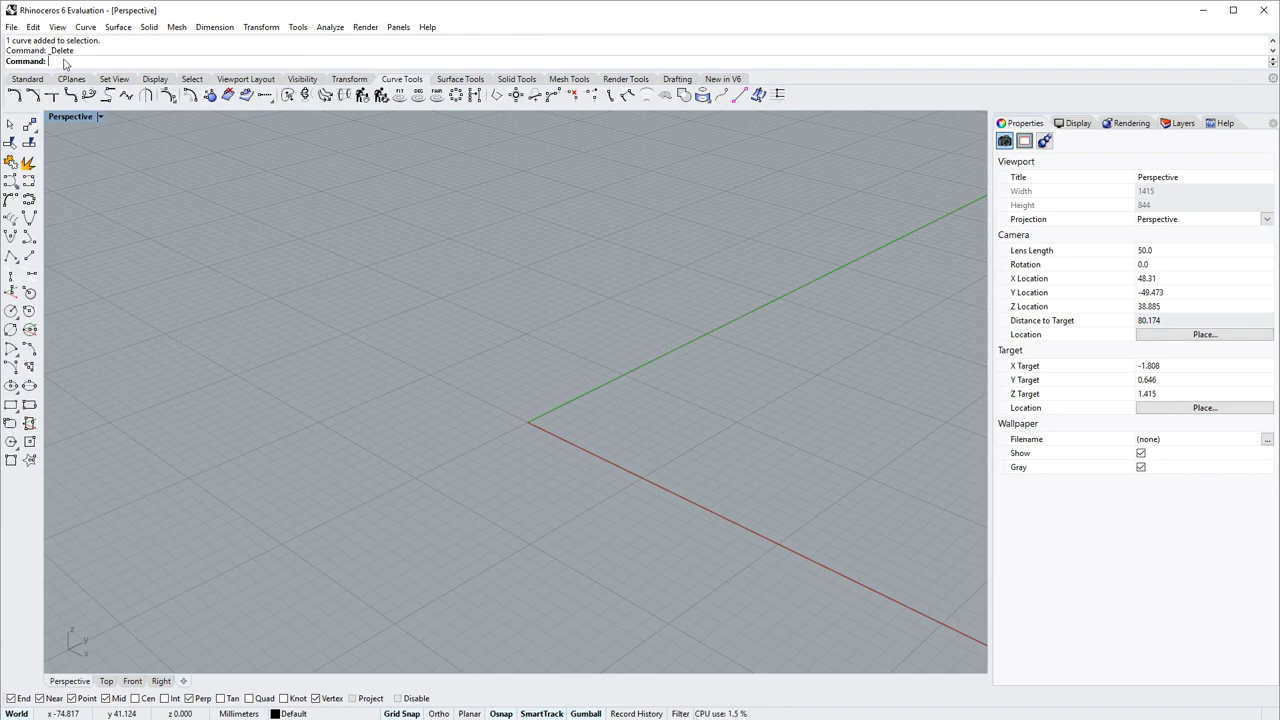
text(a)
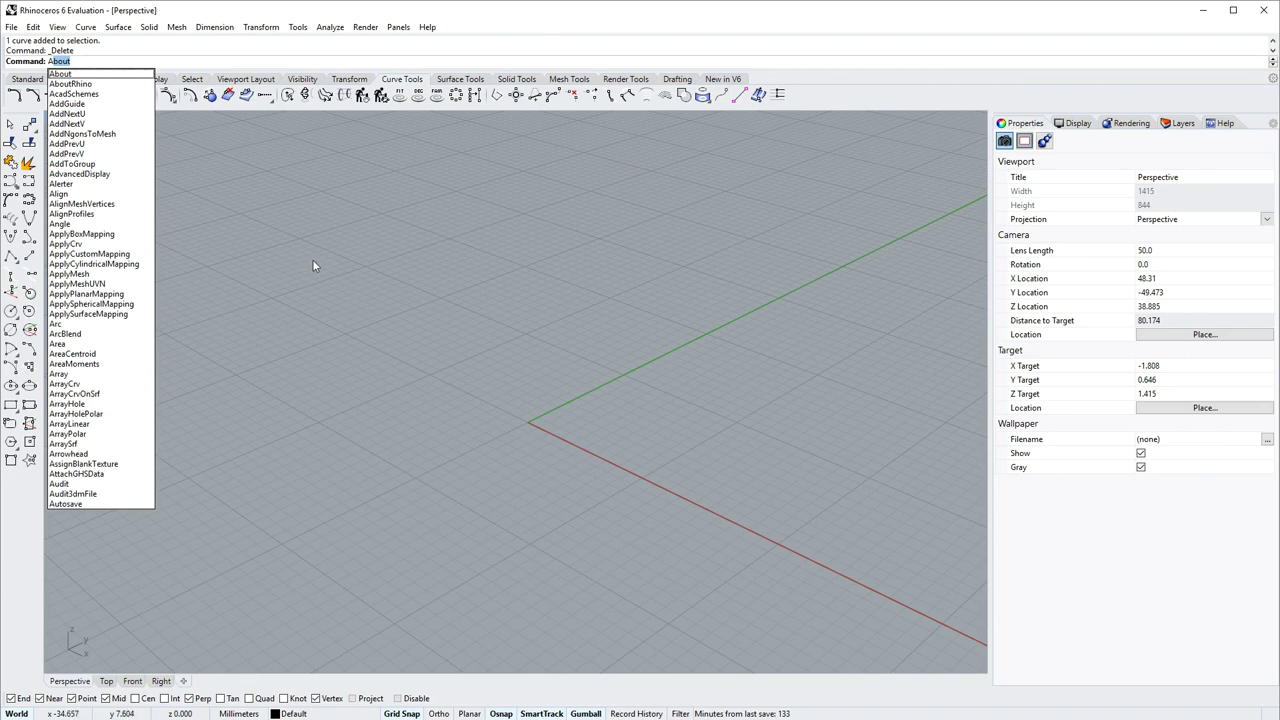
text(r)
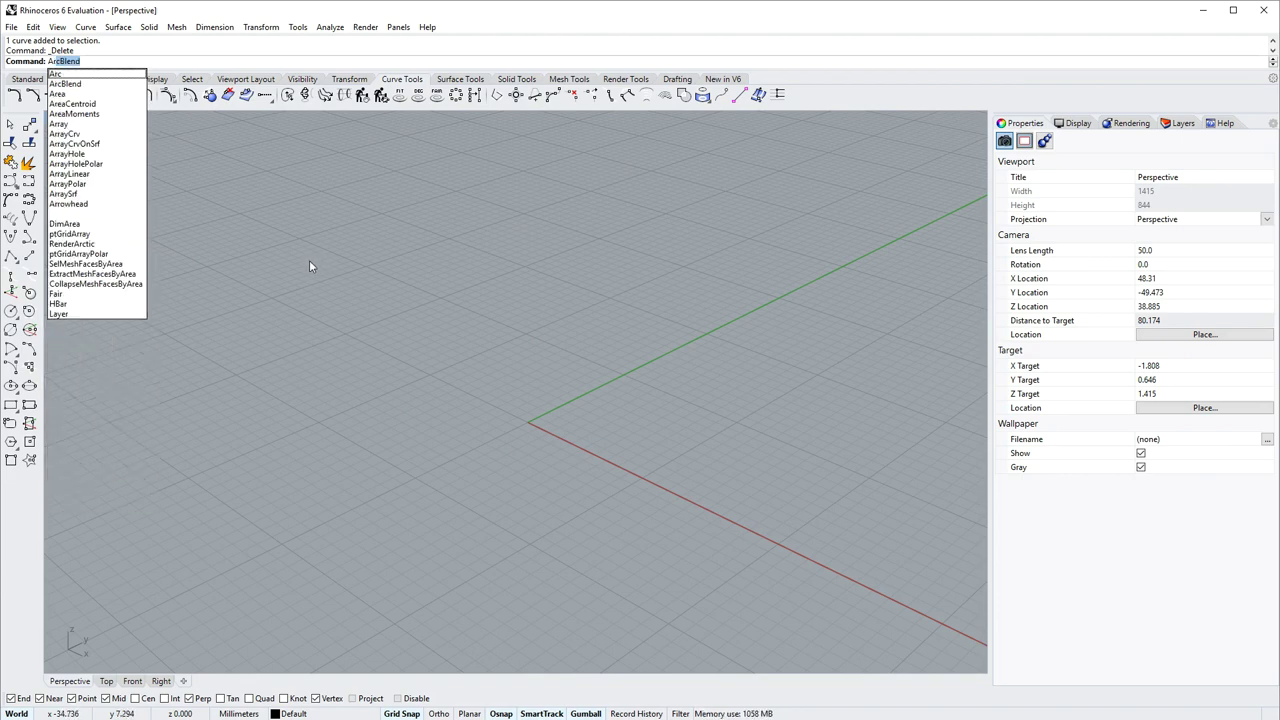
key(Escape)
key(Escape)
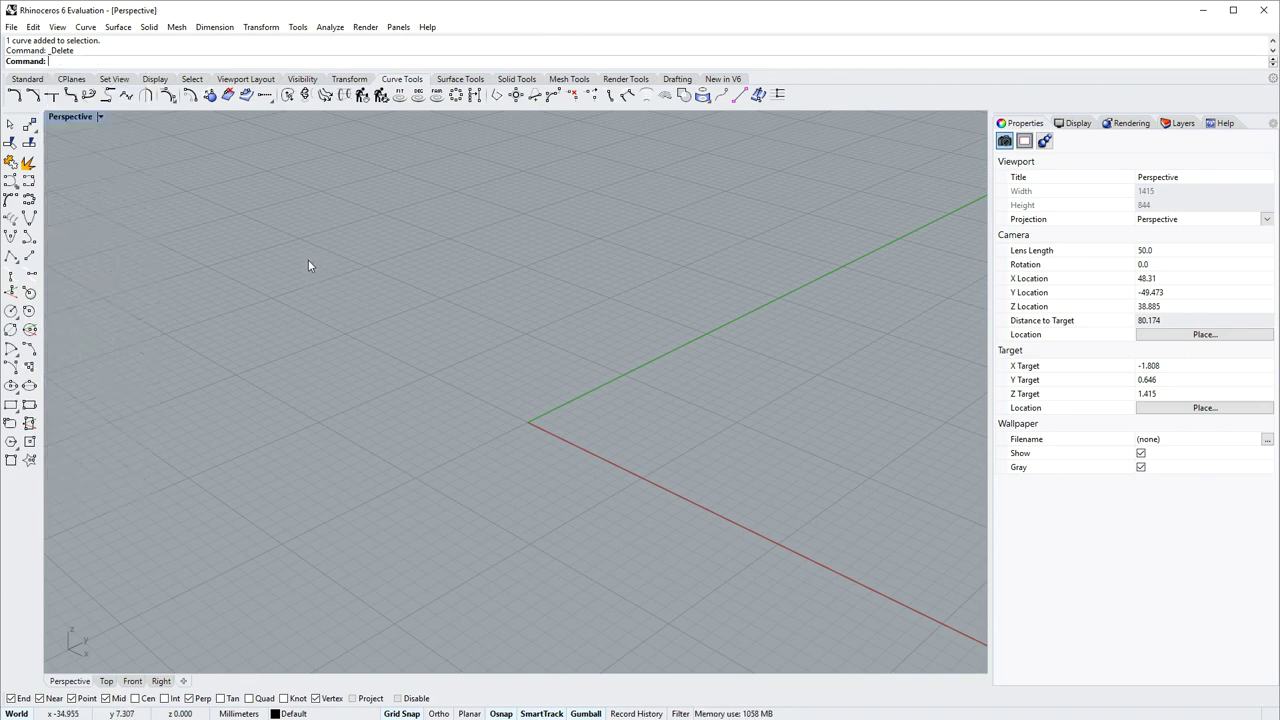
right_click(1024, 128)
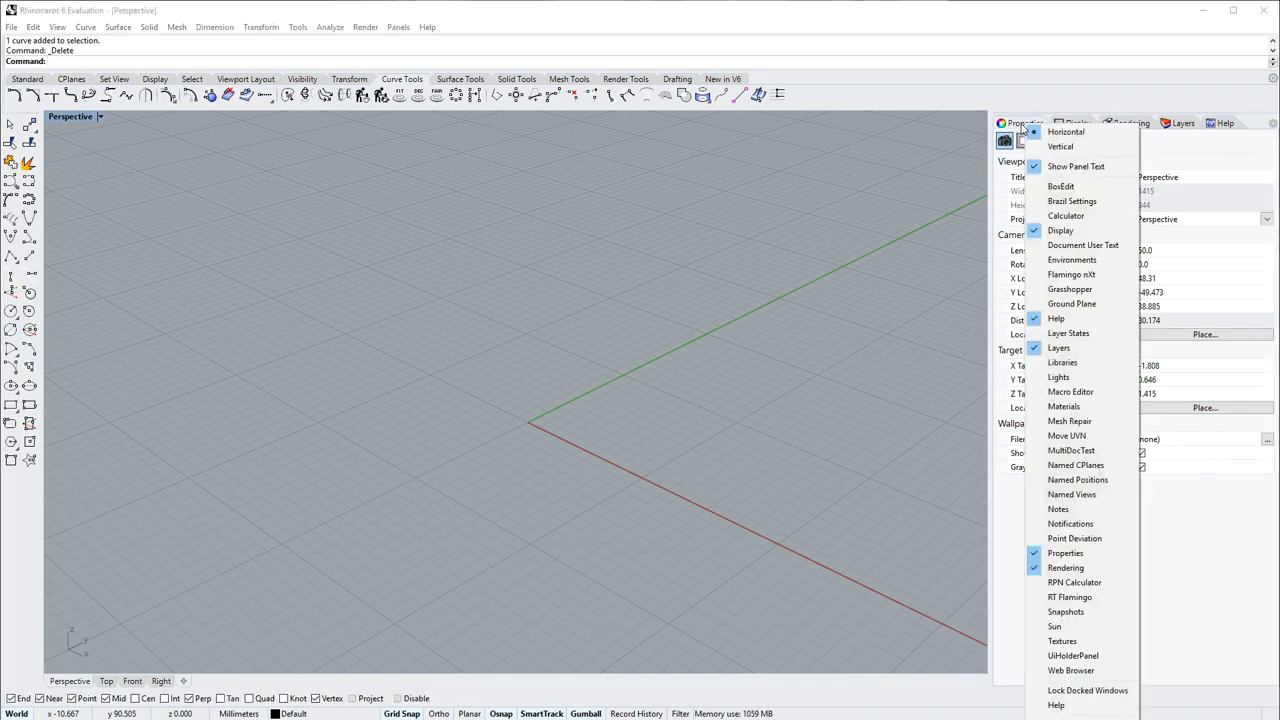
click(944, 148)
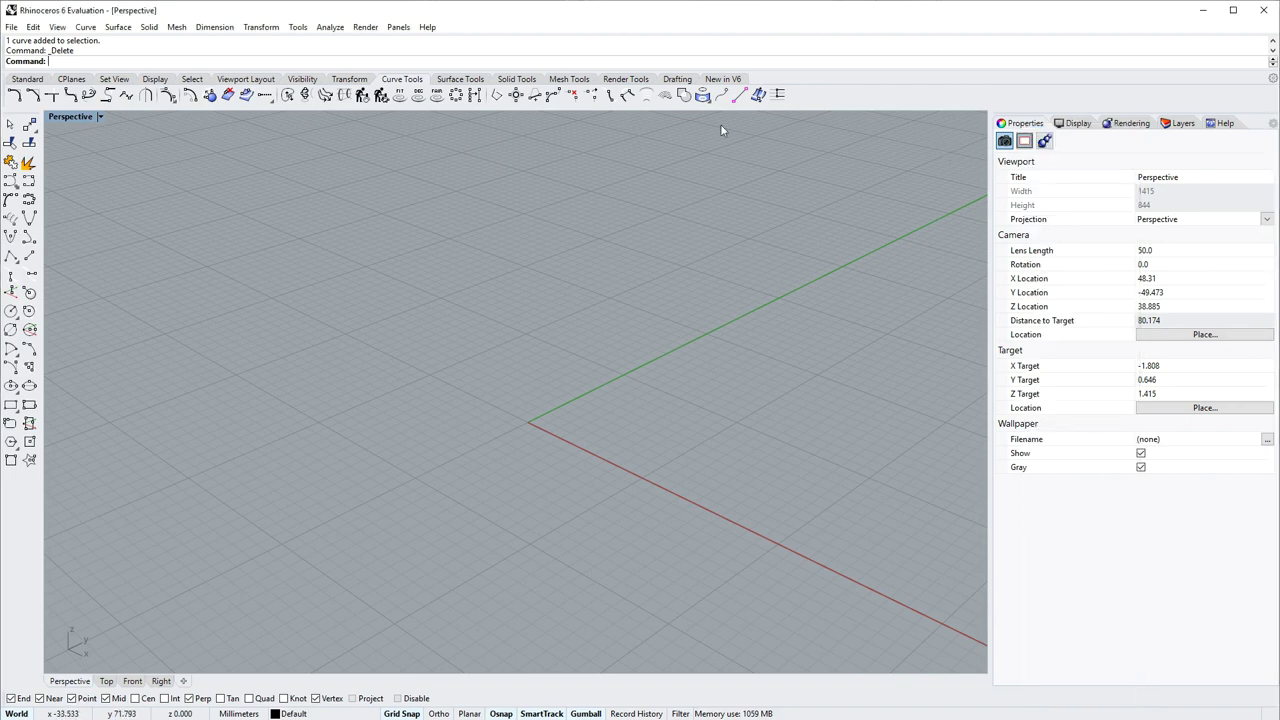
click(398, 27)
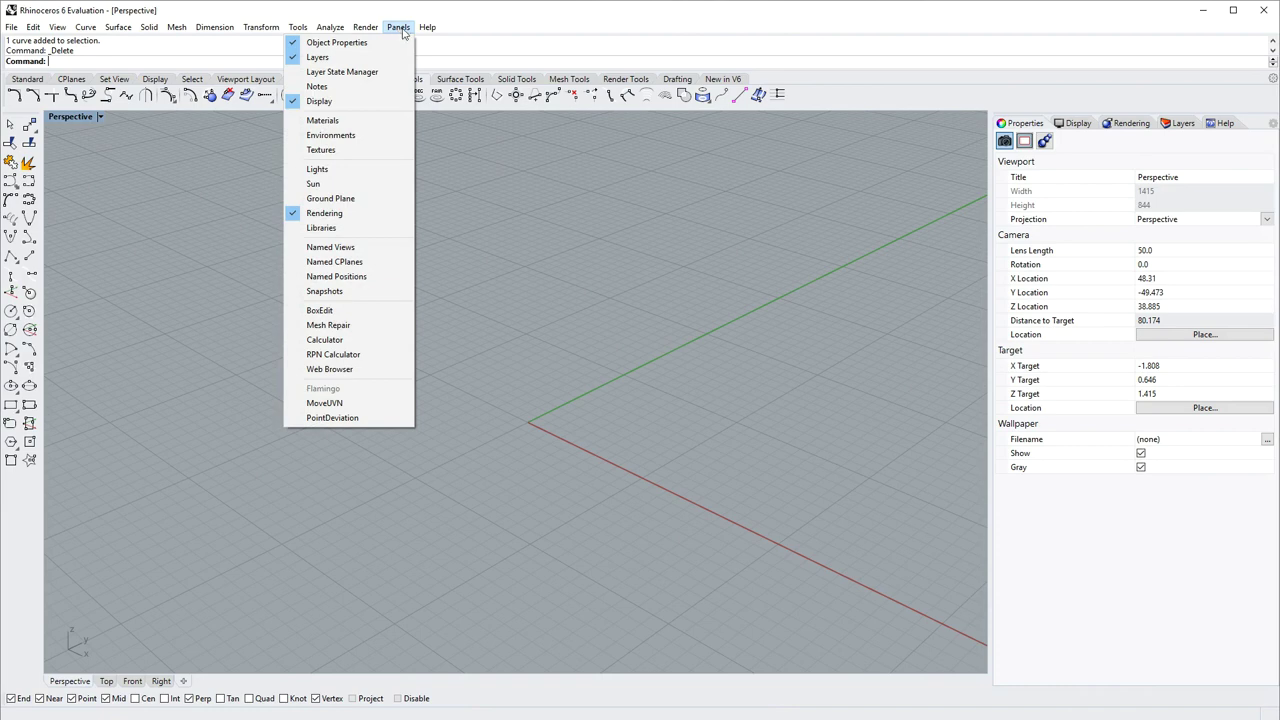
click(895, 246)
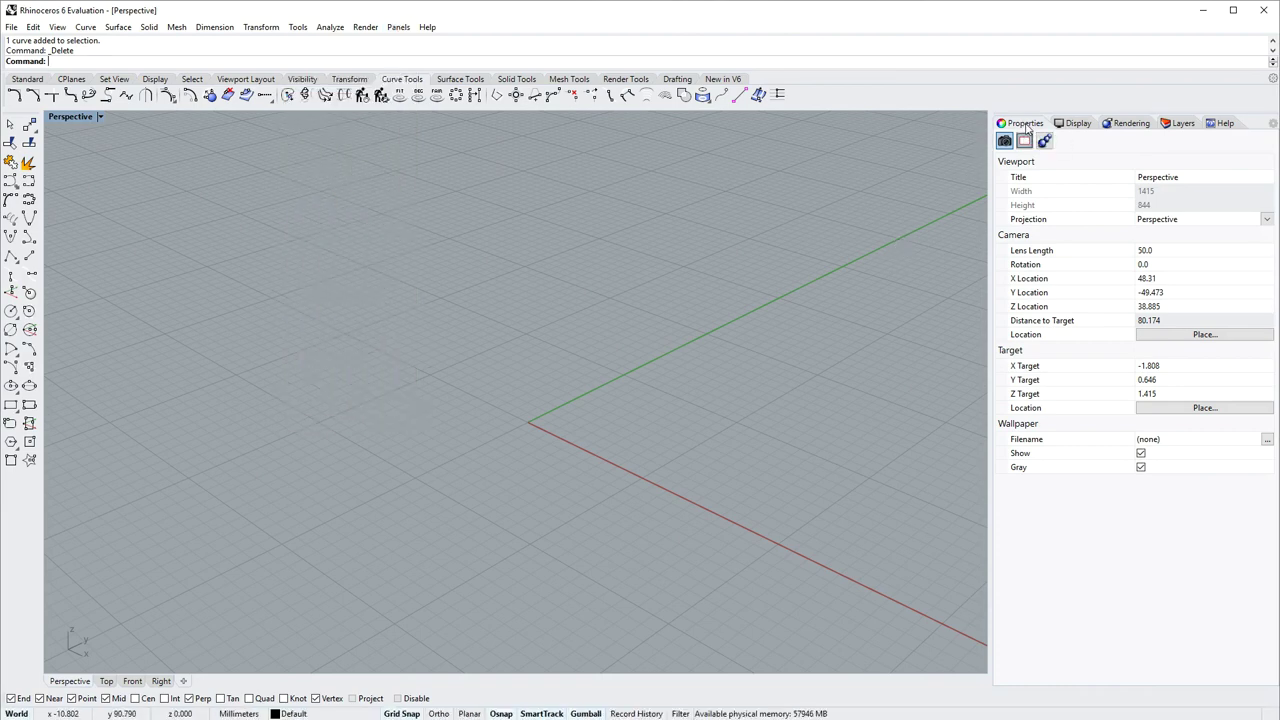
drag(1015, 128, 718, 220)
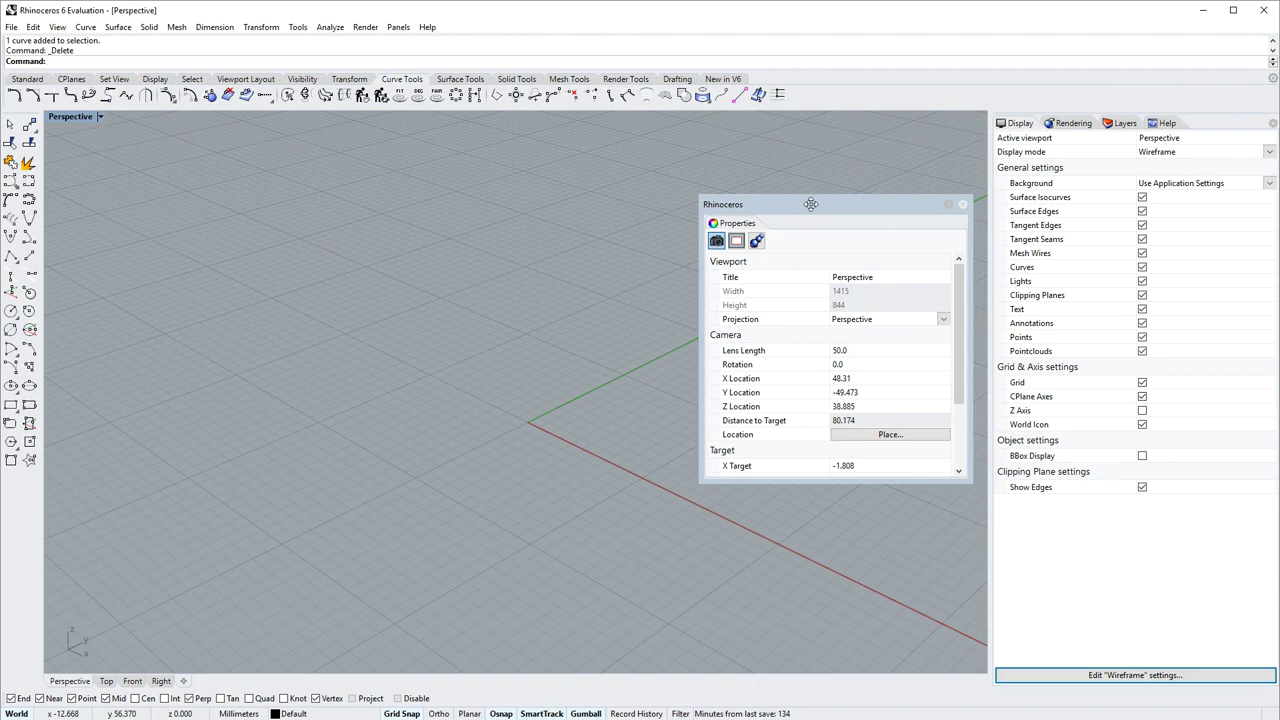
drag(810, 204, 988, 168)
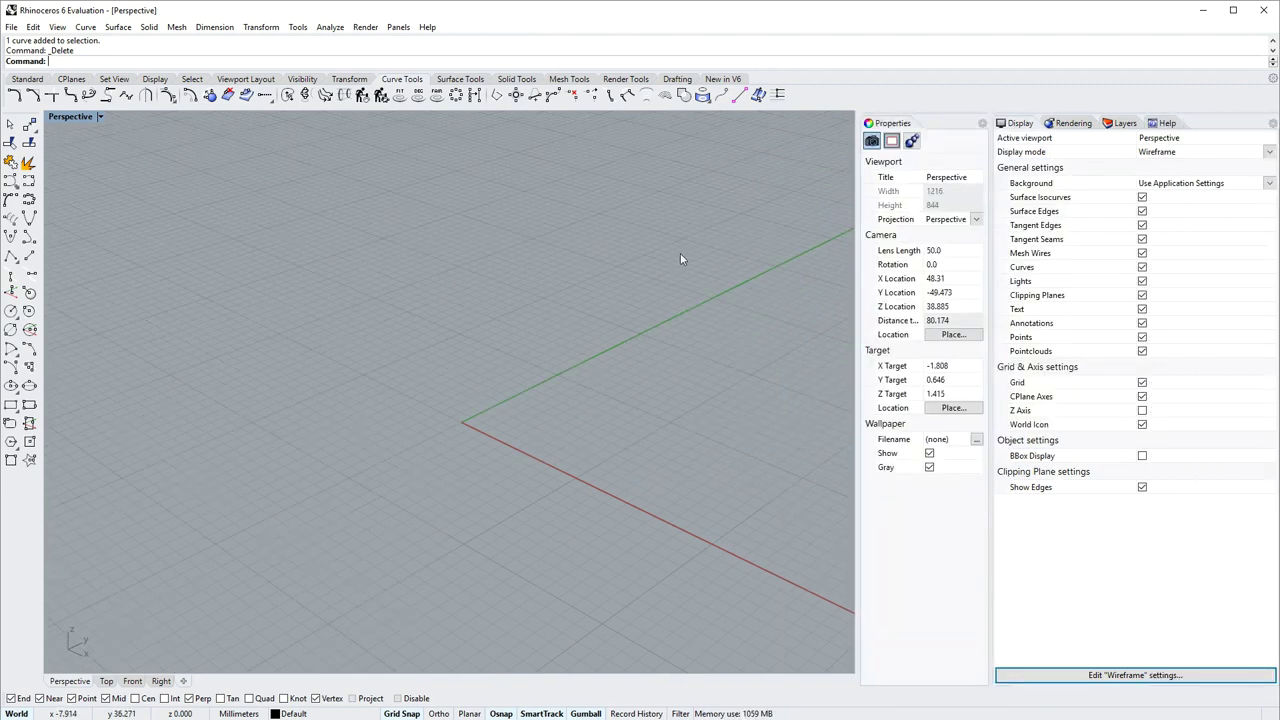
drag(890, 123, 1030, 123)
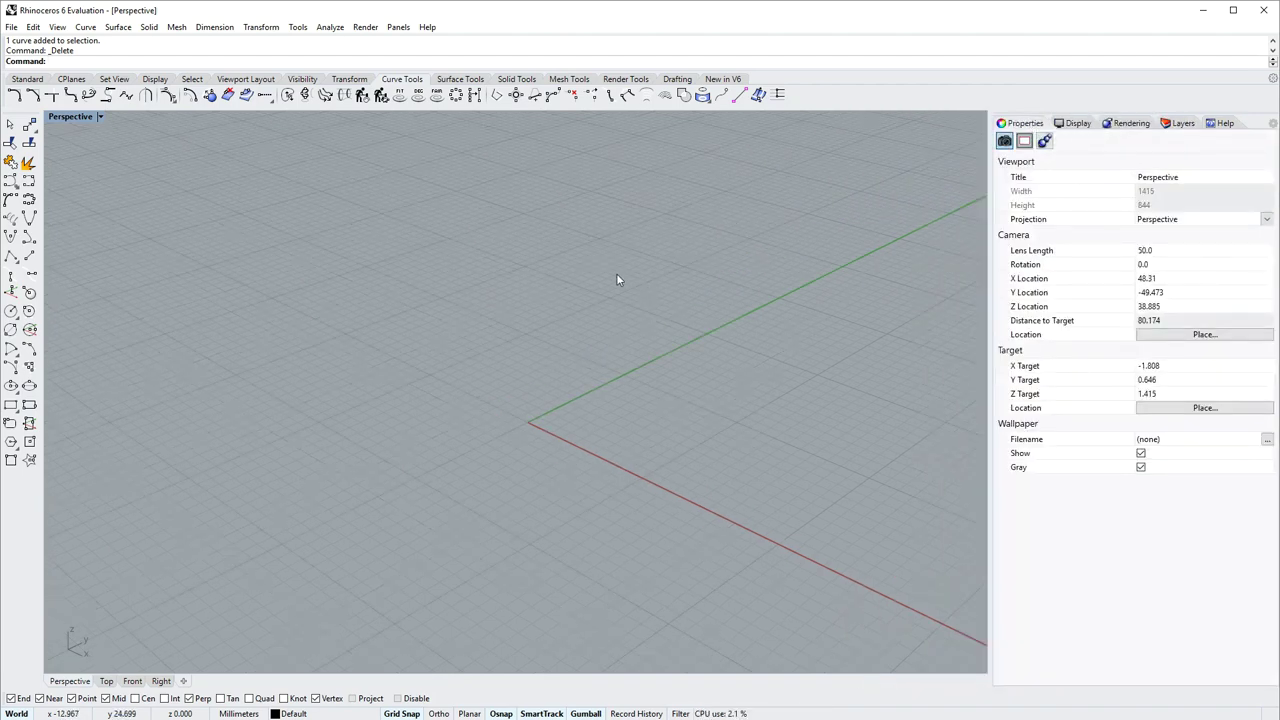
click(100, 117)
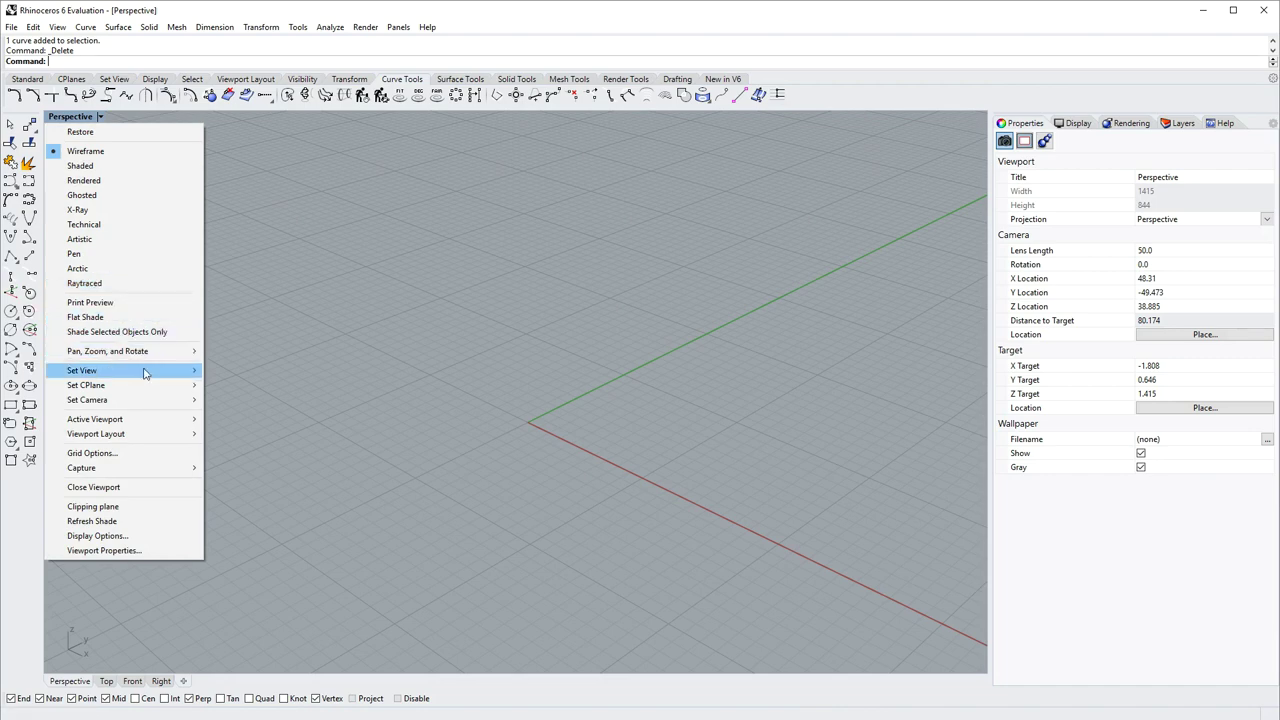
mouse_move(145, 374)
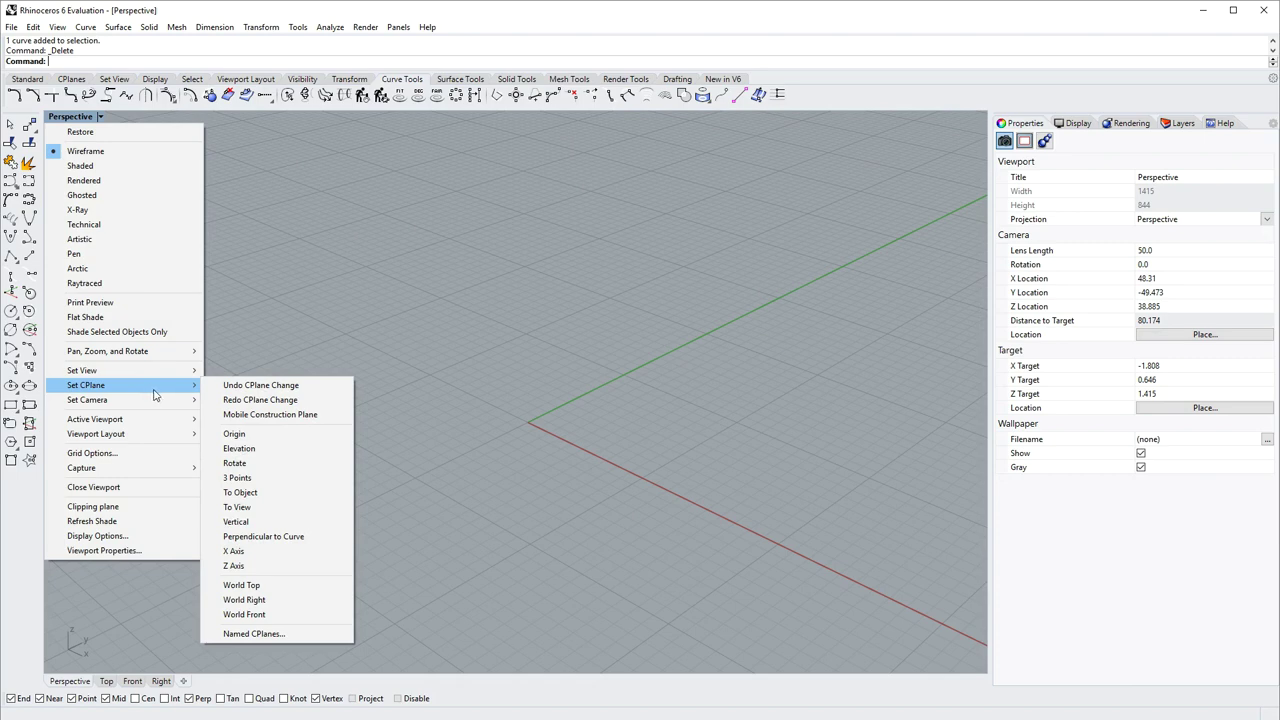
click(394, 296)
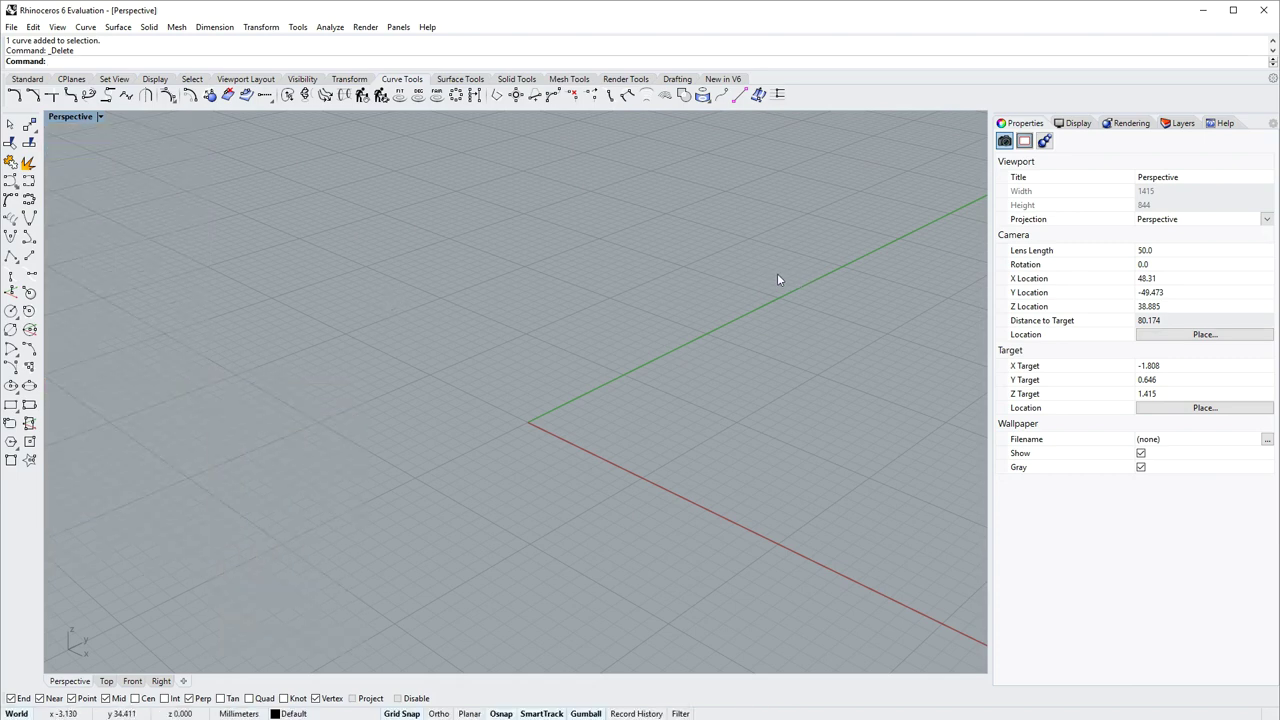